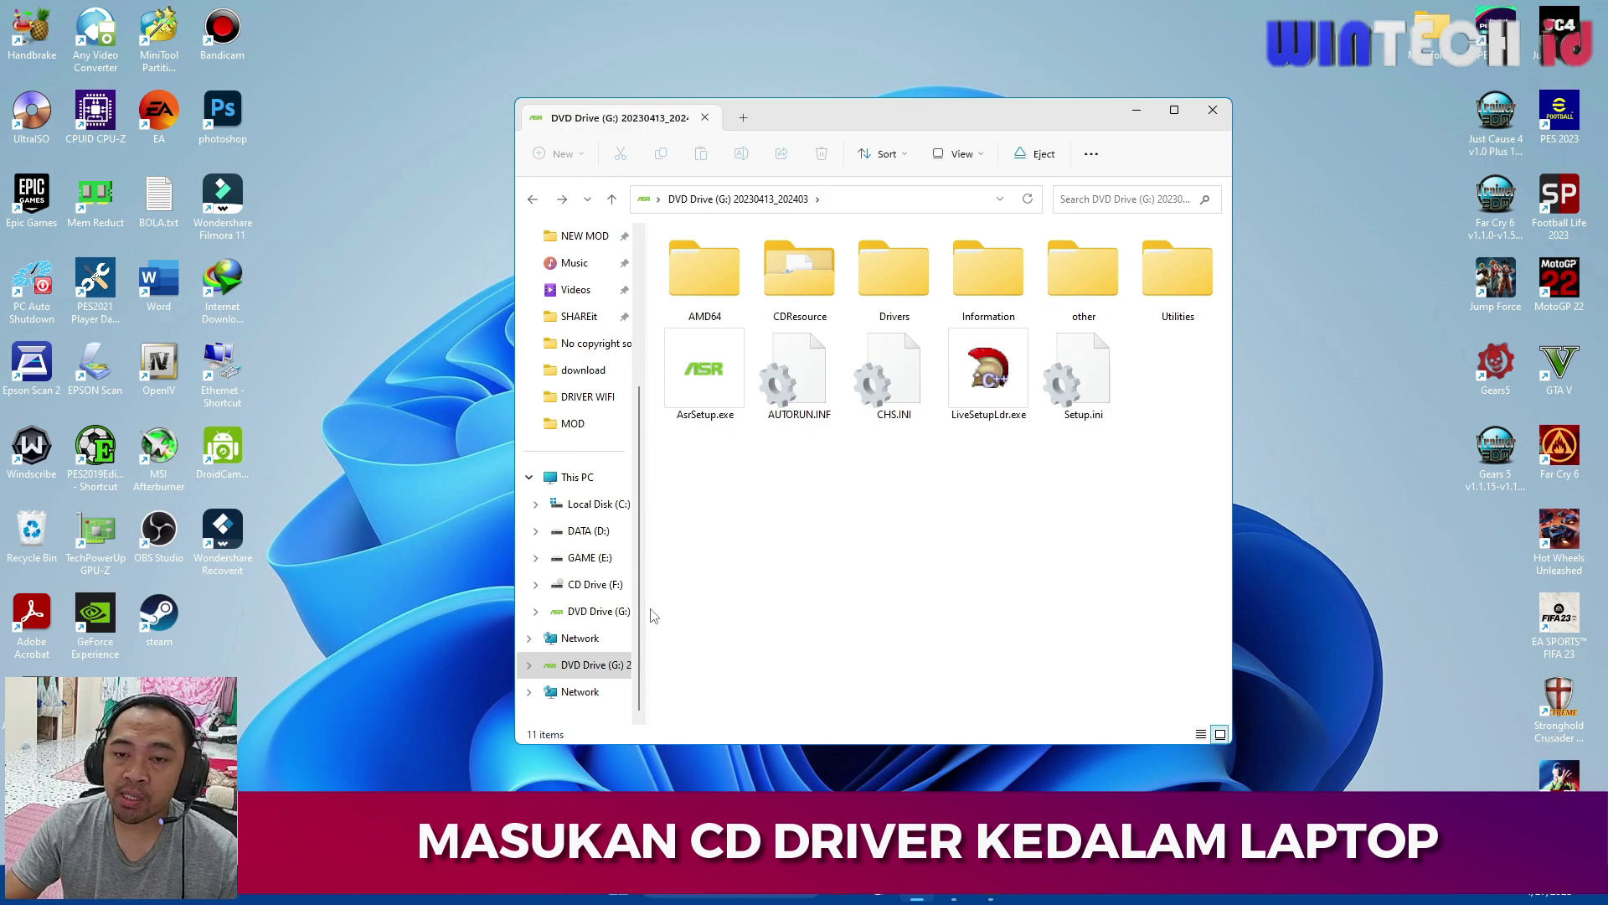
- Browse from This PC to the DVD Drive (G:) driver disc and open its Drivers folder
left_click(559, 480)
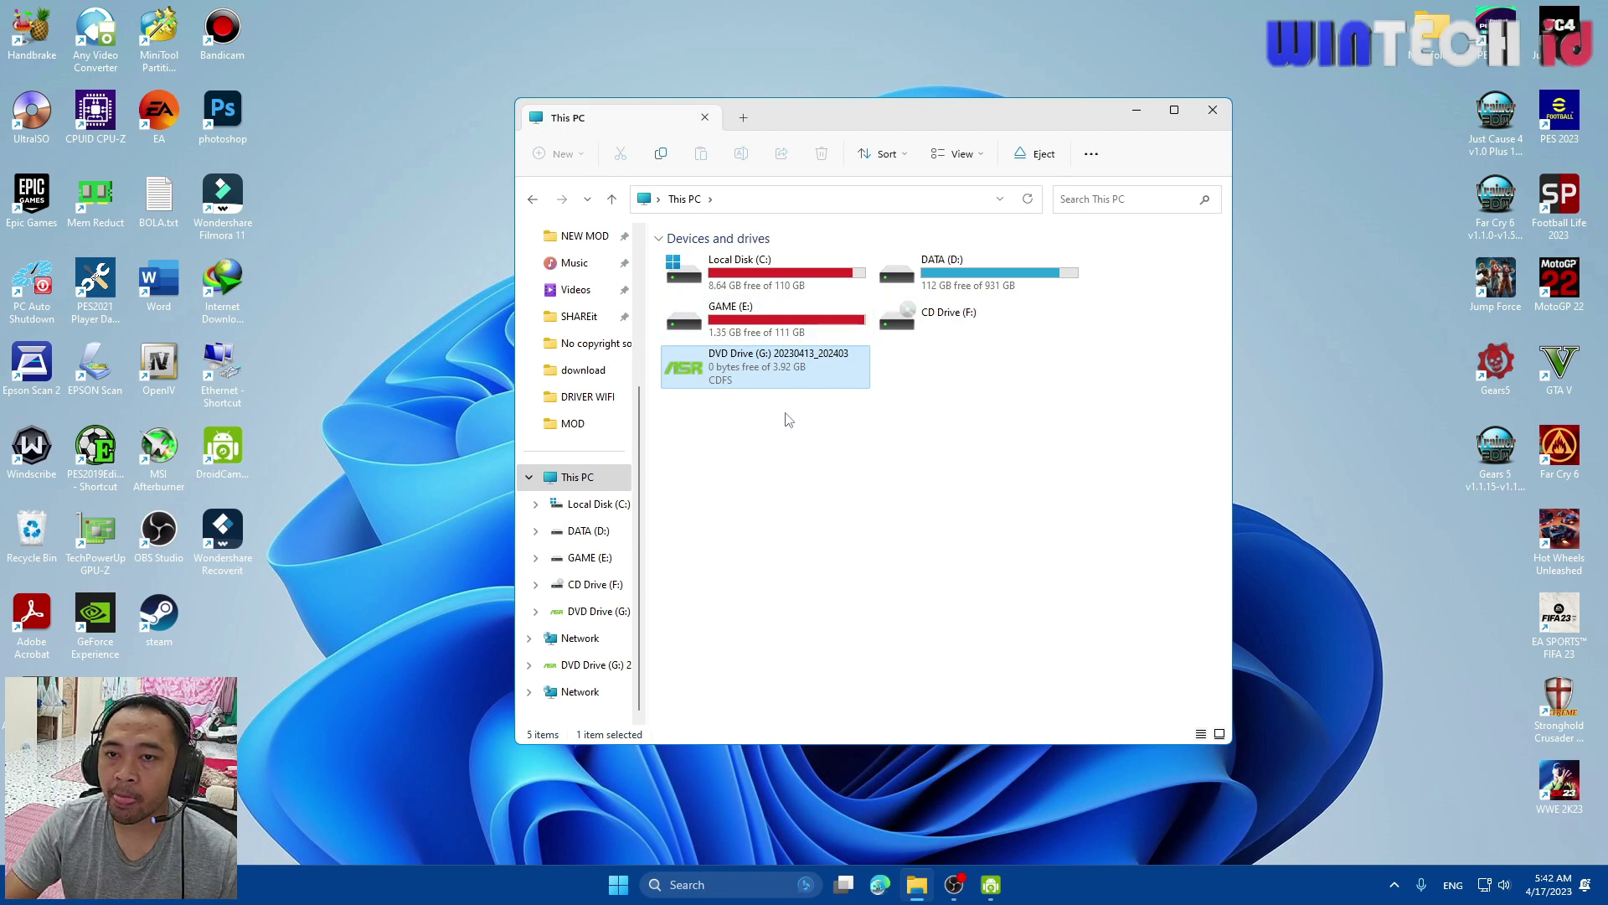
left_click(605, 671)
left_click(977, 285)
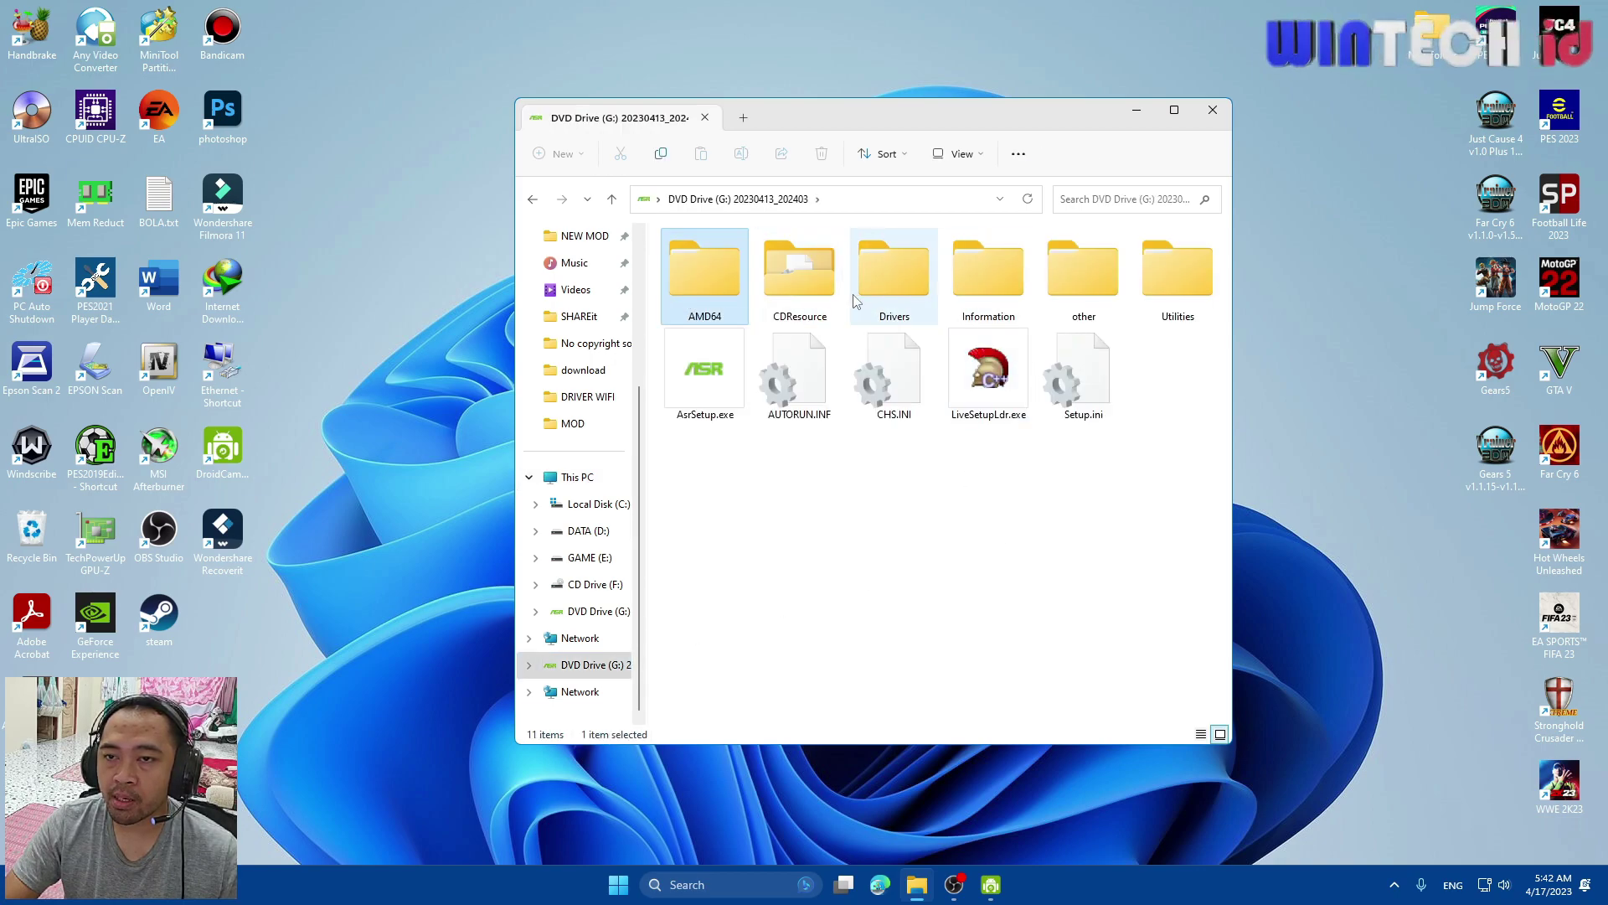
left_click(930, 308)
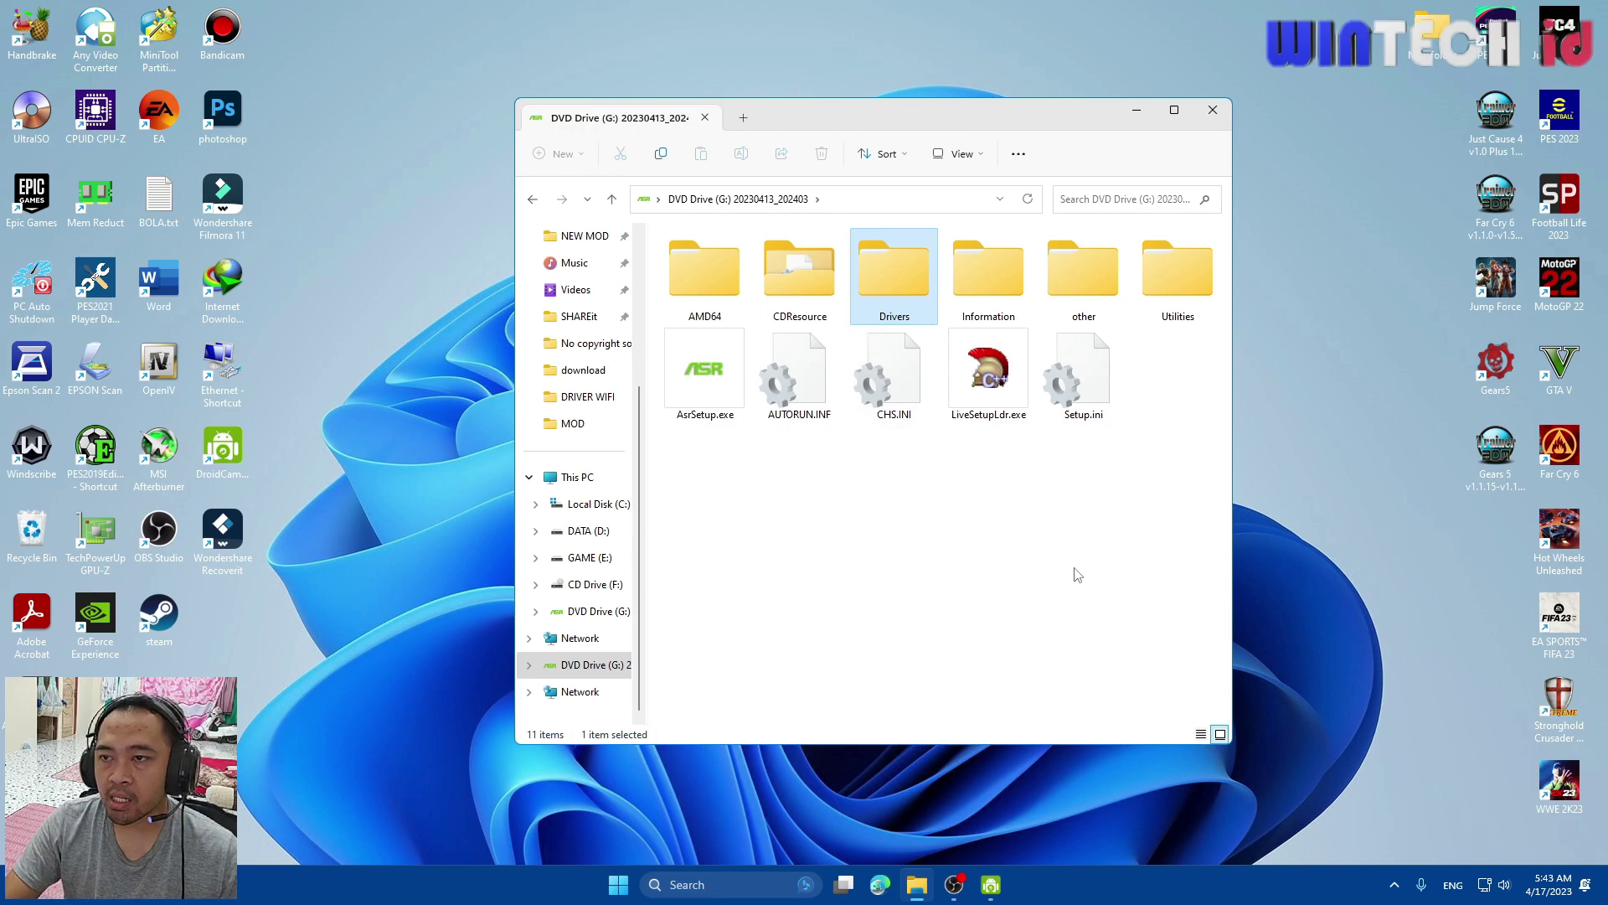
left_click(991, 285)
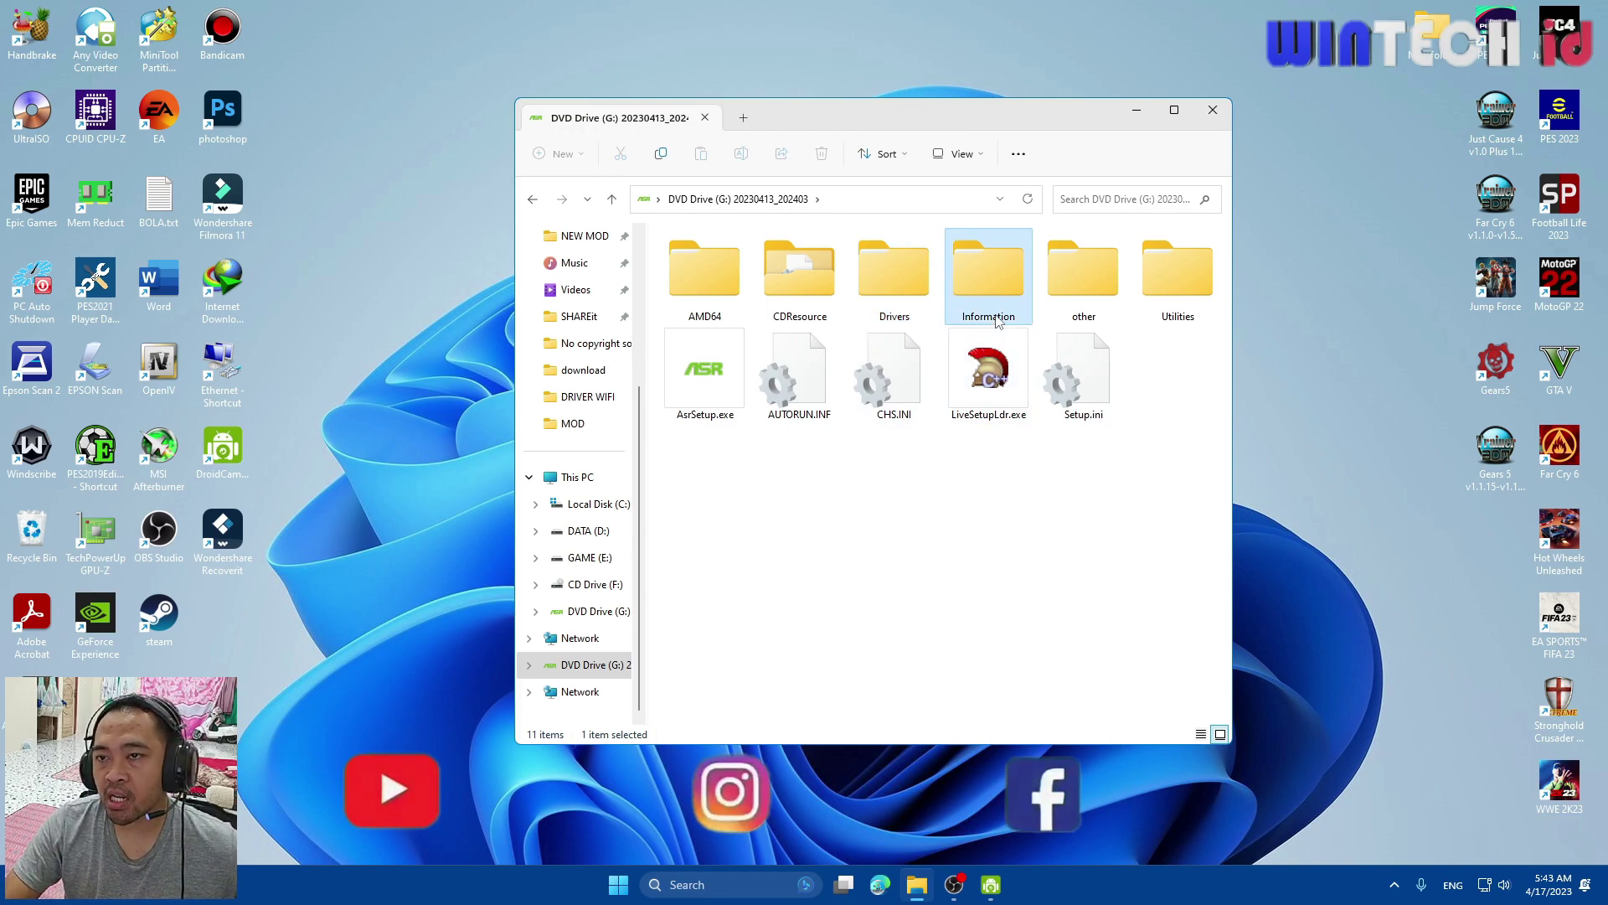
left_click(1163, 305)
left_click(993, 295)
left_click(894, 295)
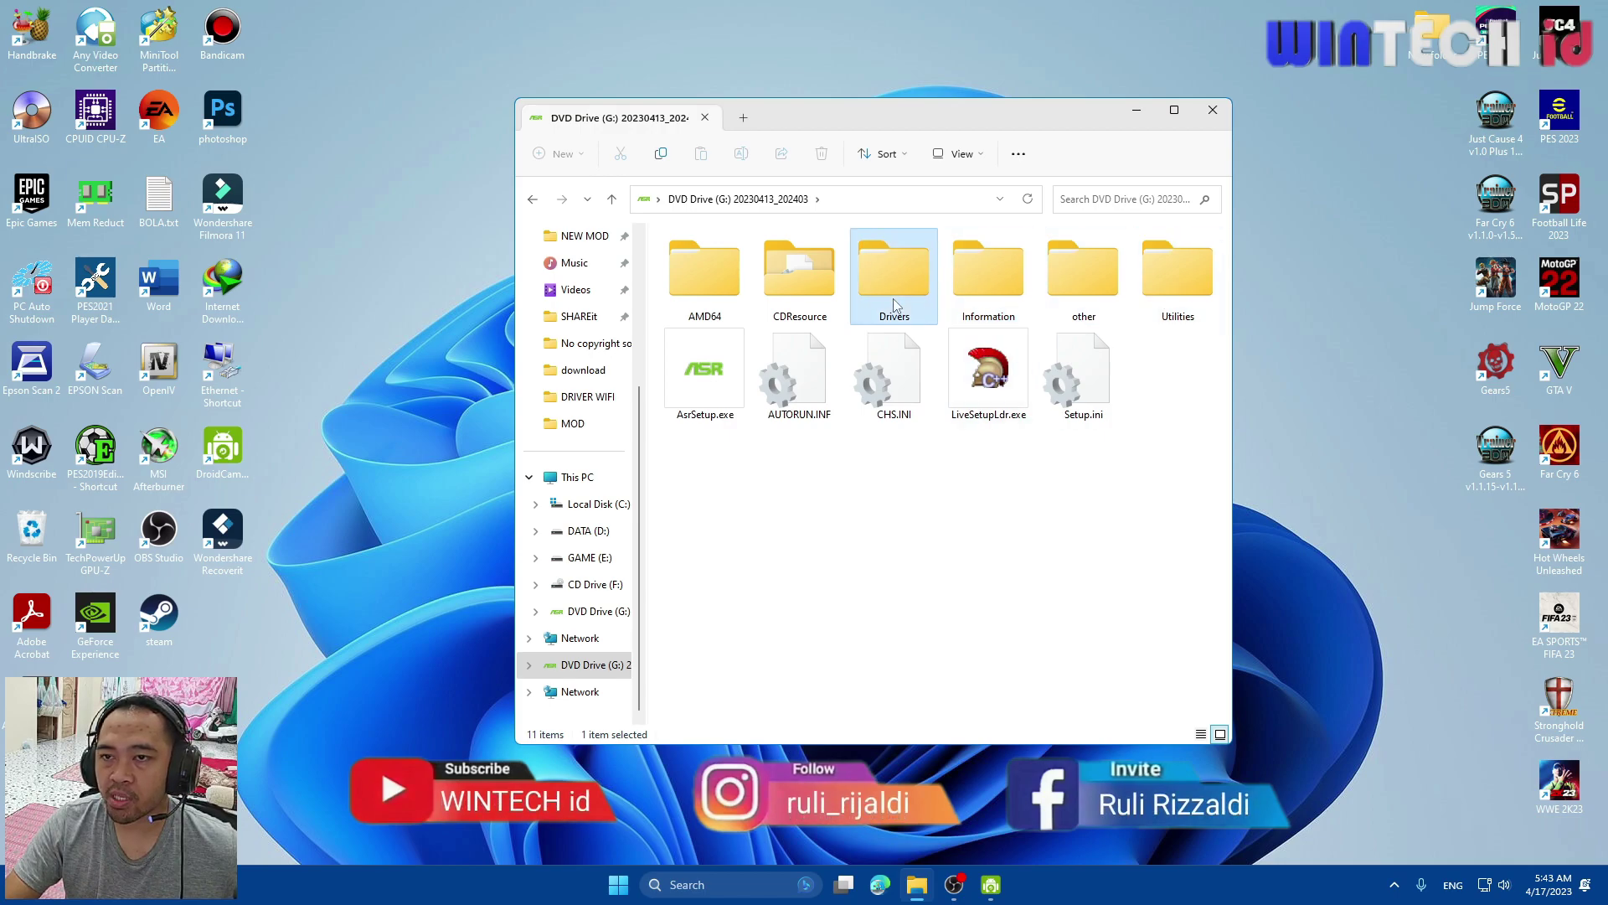
left_click_drag(943, 114, 957, 104)
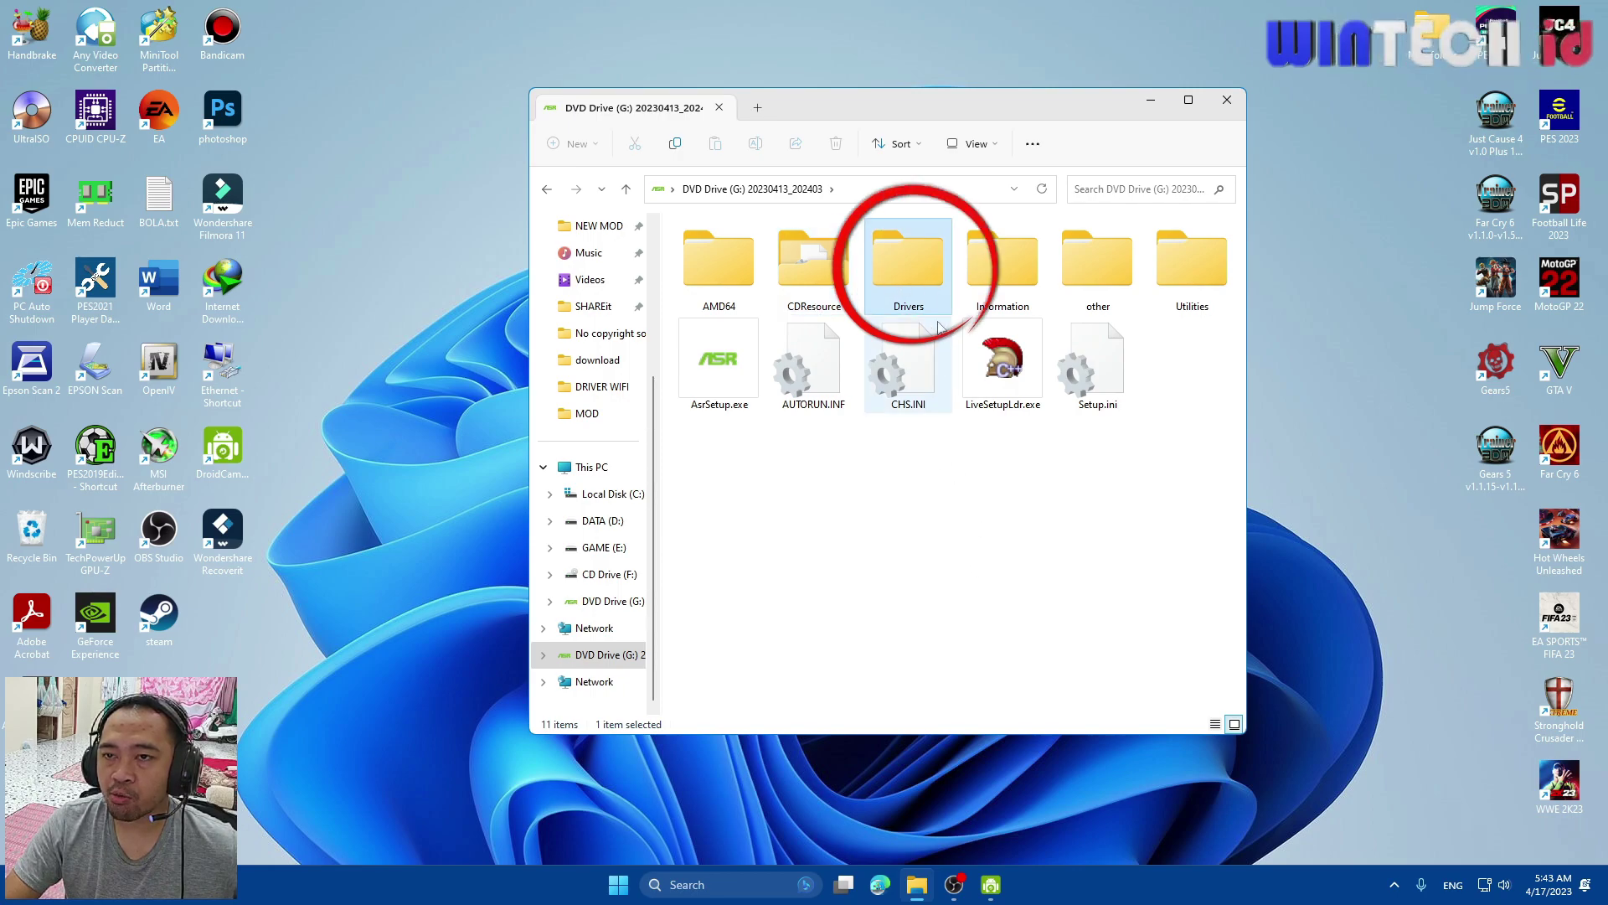
double_click(911, 284)
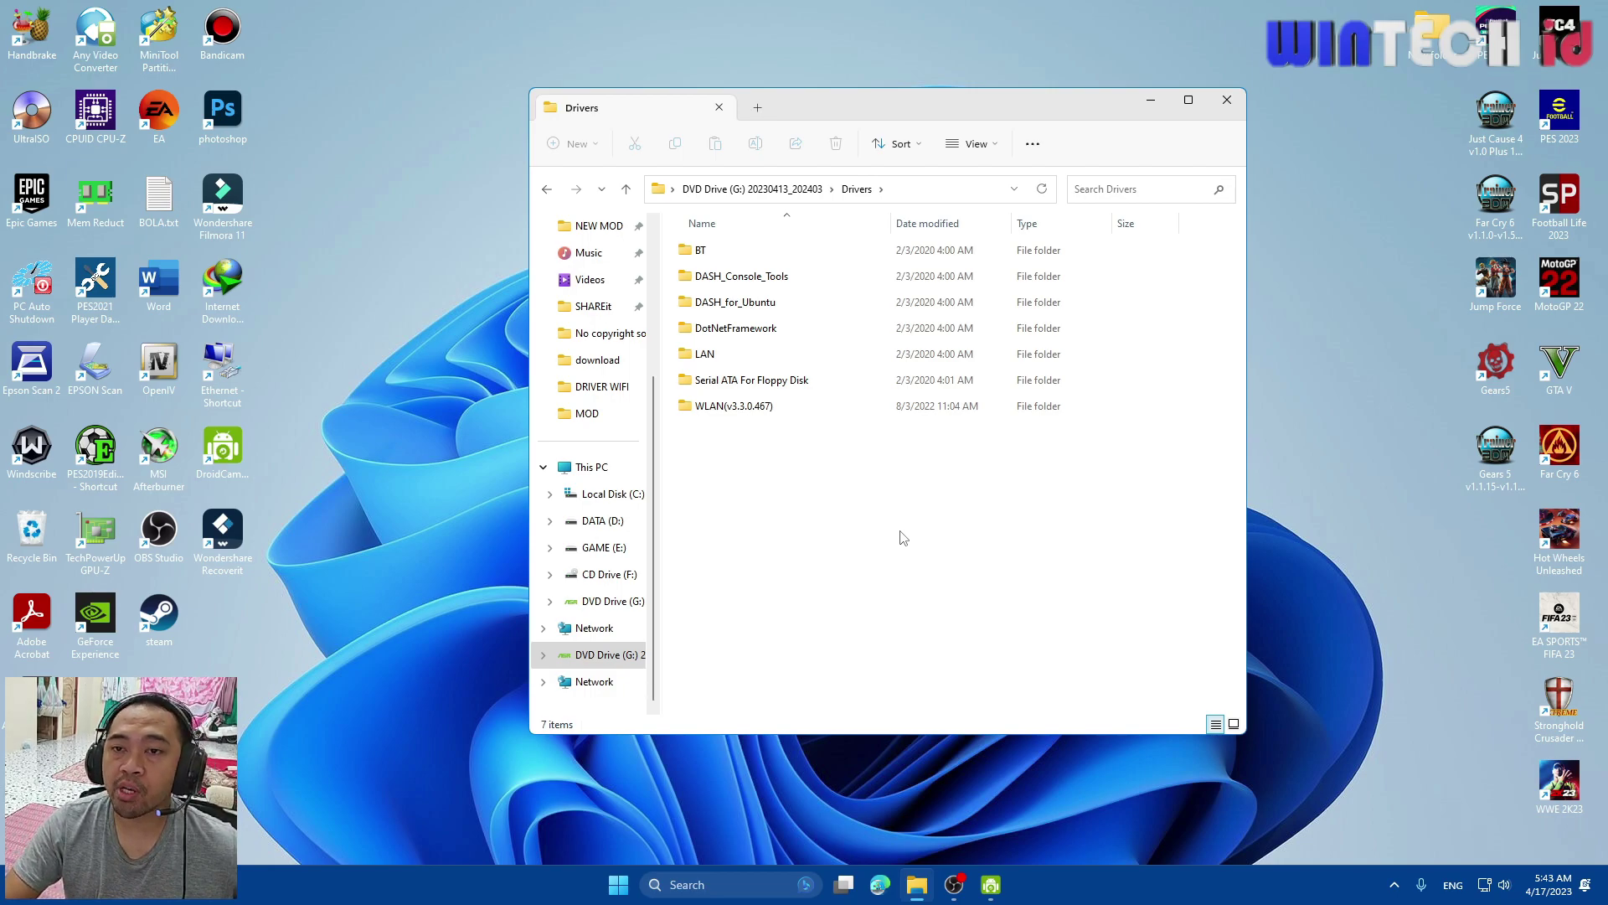
- Display the Drivers folder as large icons, open its WLAN(v3.3.0.467) subfolder and display that as large icons too
left_click(972, 143)
left_click(973, 209)
left_click(718, 382)
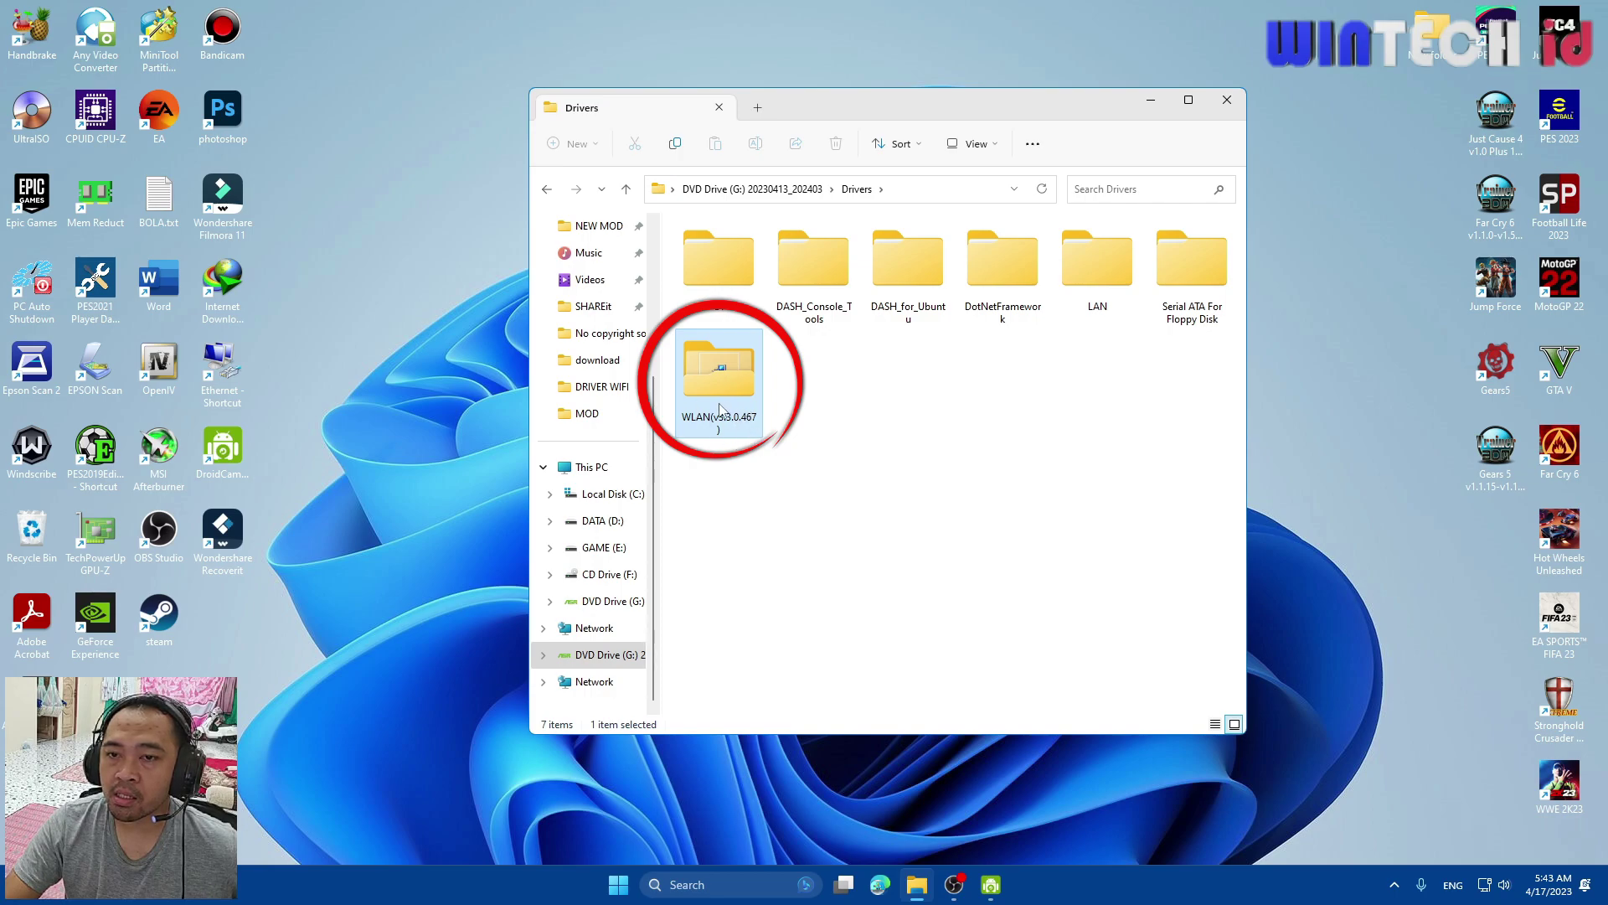
double_click(719, 409)
left_click(972, 144)
left_click(973, 209)
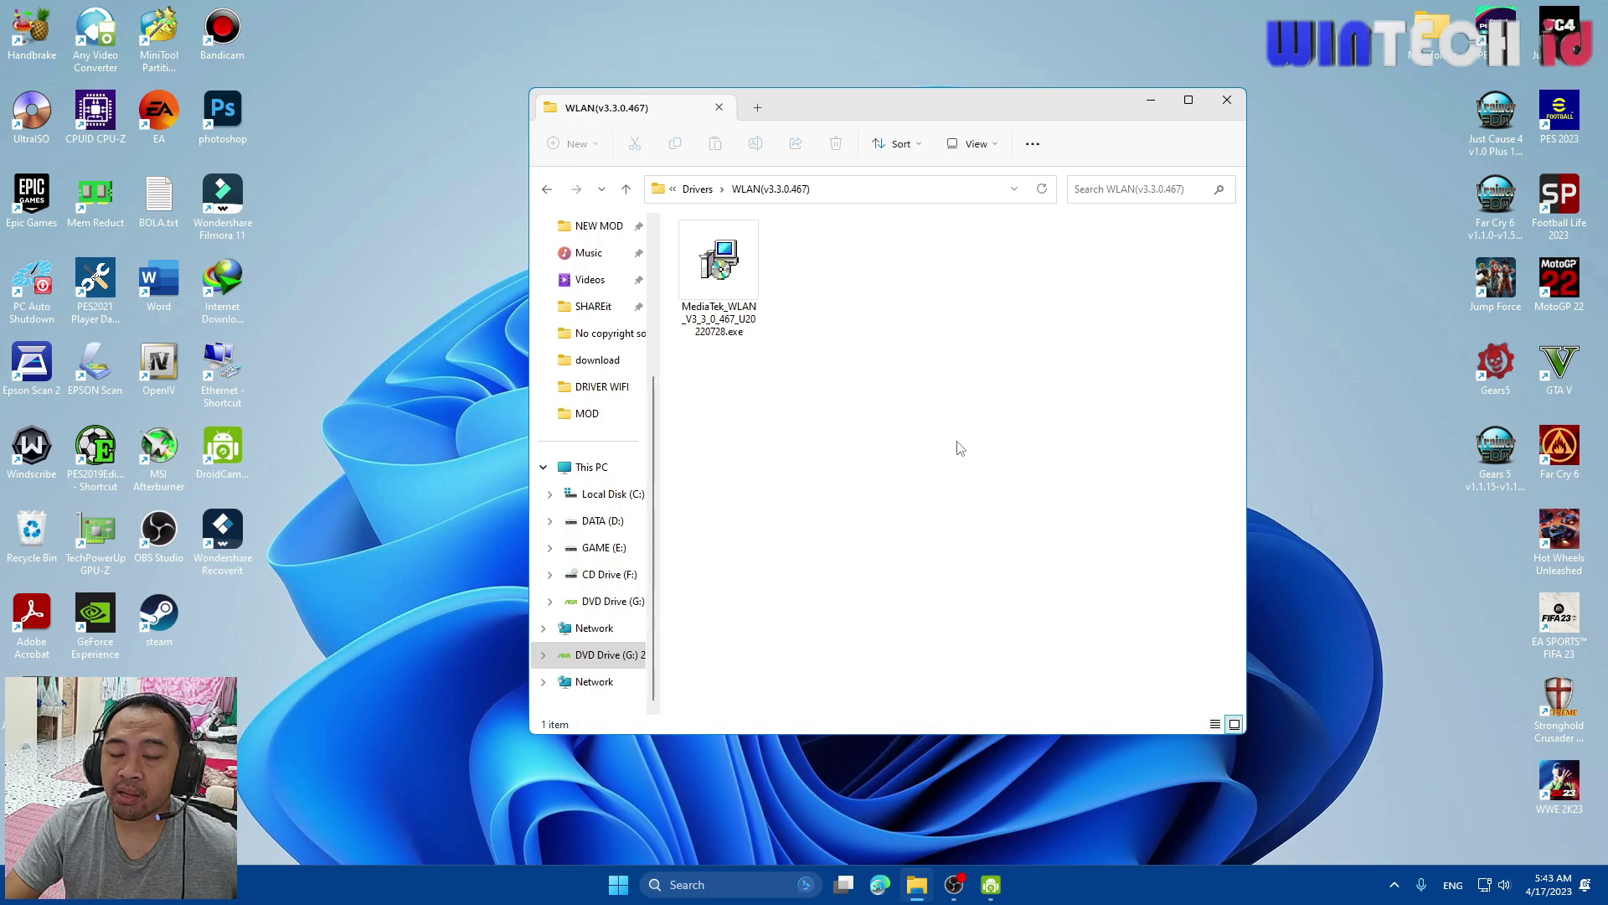
- Run MediaTek_WLAN_V3_3_0_467_U20220728.exe and complete the MediaTek WLAN driver installation
left_click(721, 285)
double_click(730, 325)
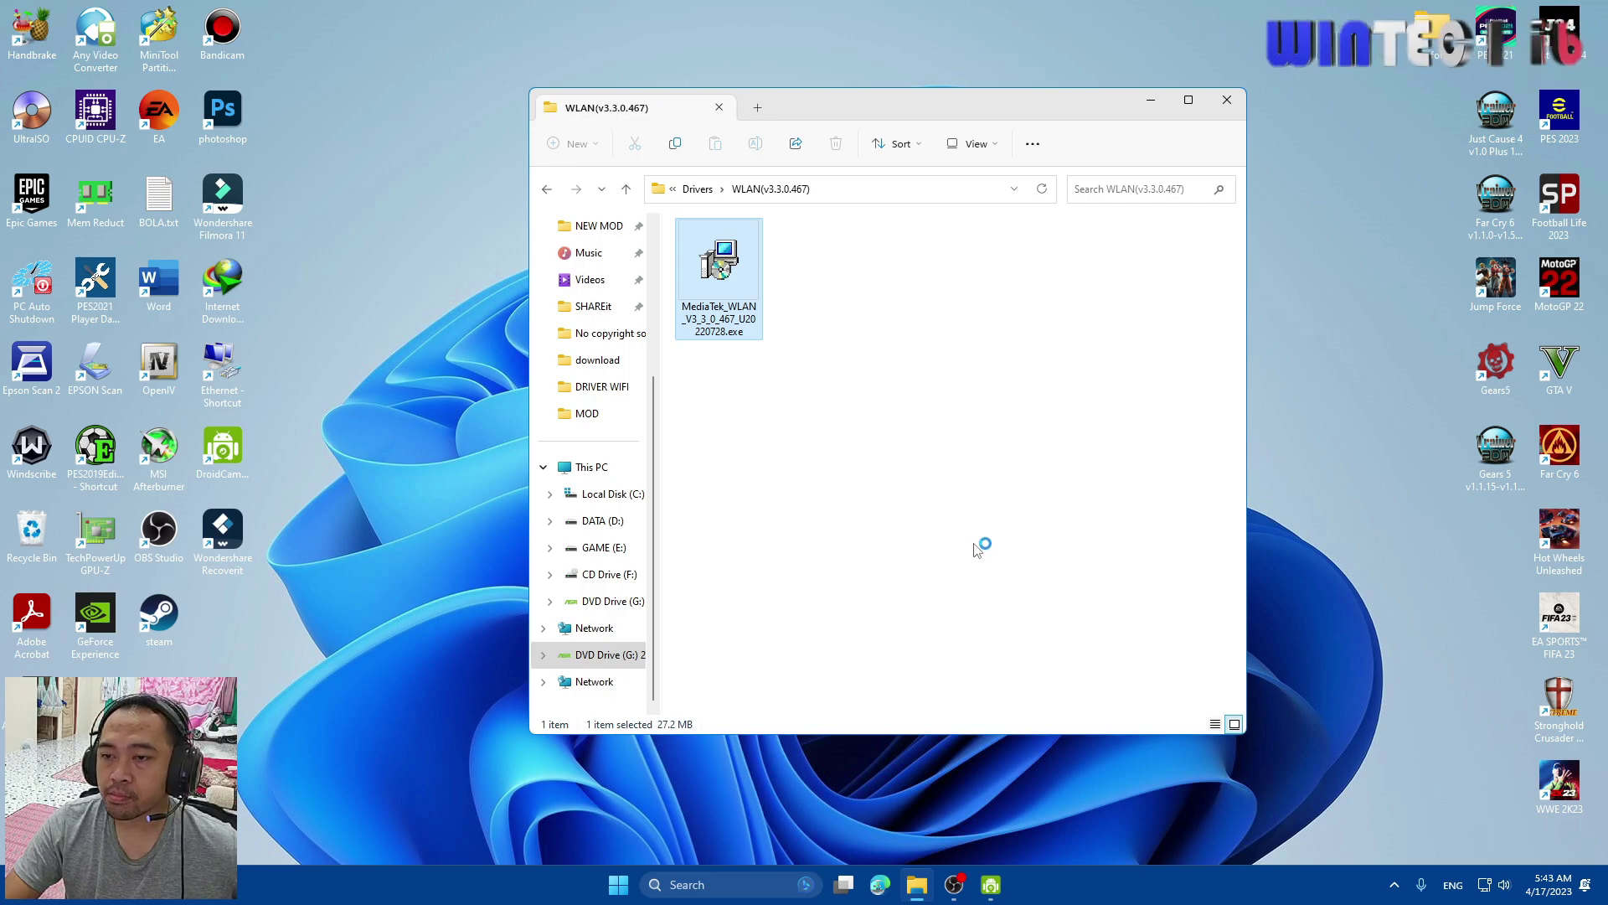
left_click(890, 576)
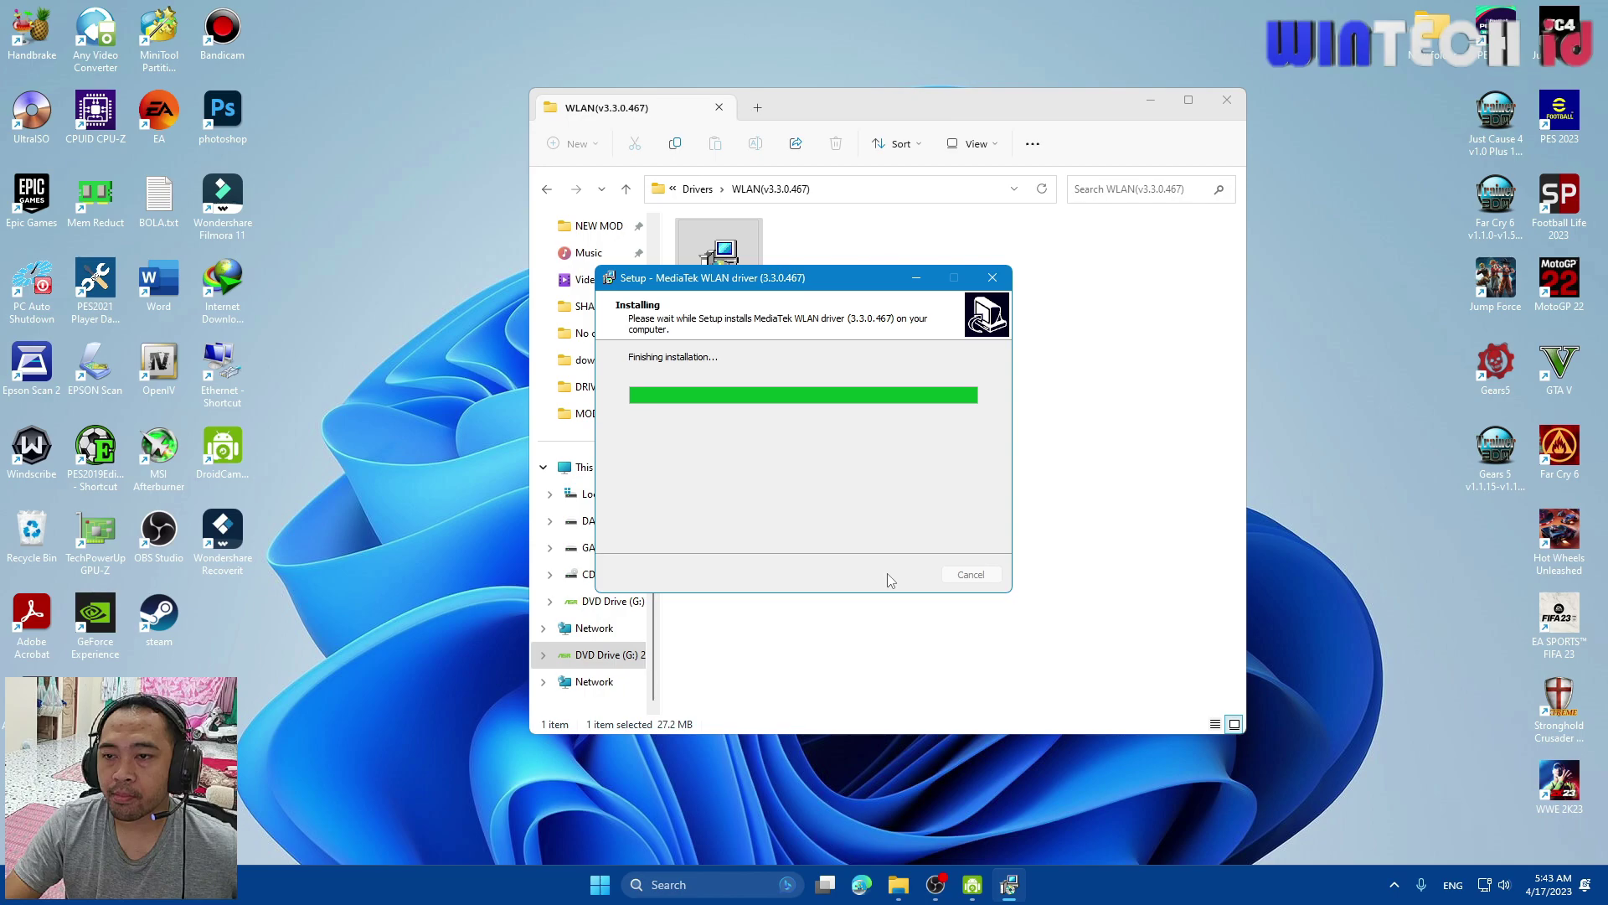
left_click(898, 575)
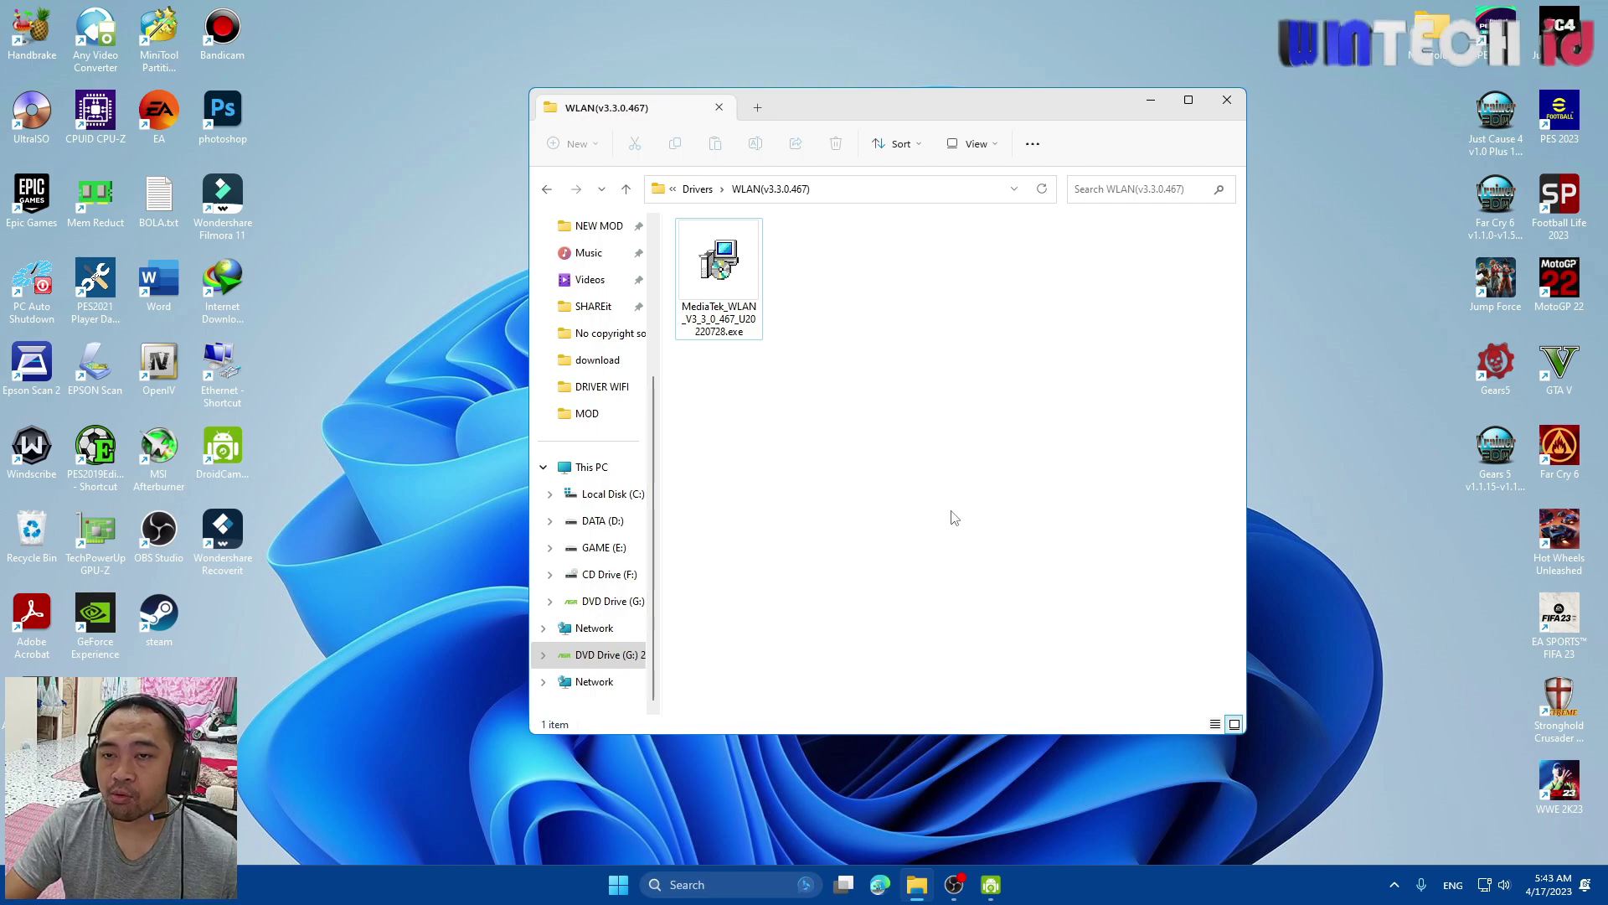
- Reposition the file window slightly and return from the WLAN folder to the Drivers folder
left_click(717, 310)
left_click(717, 310)
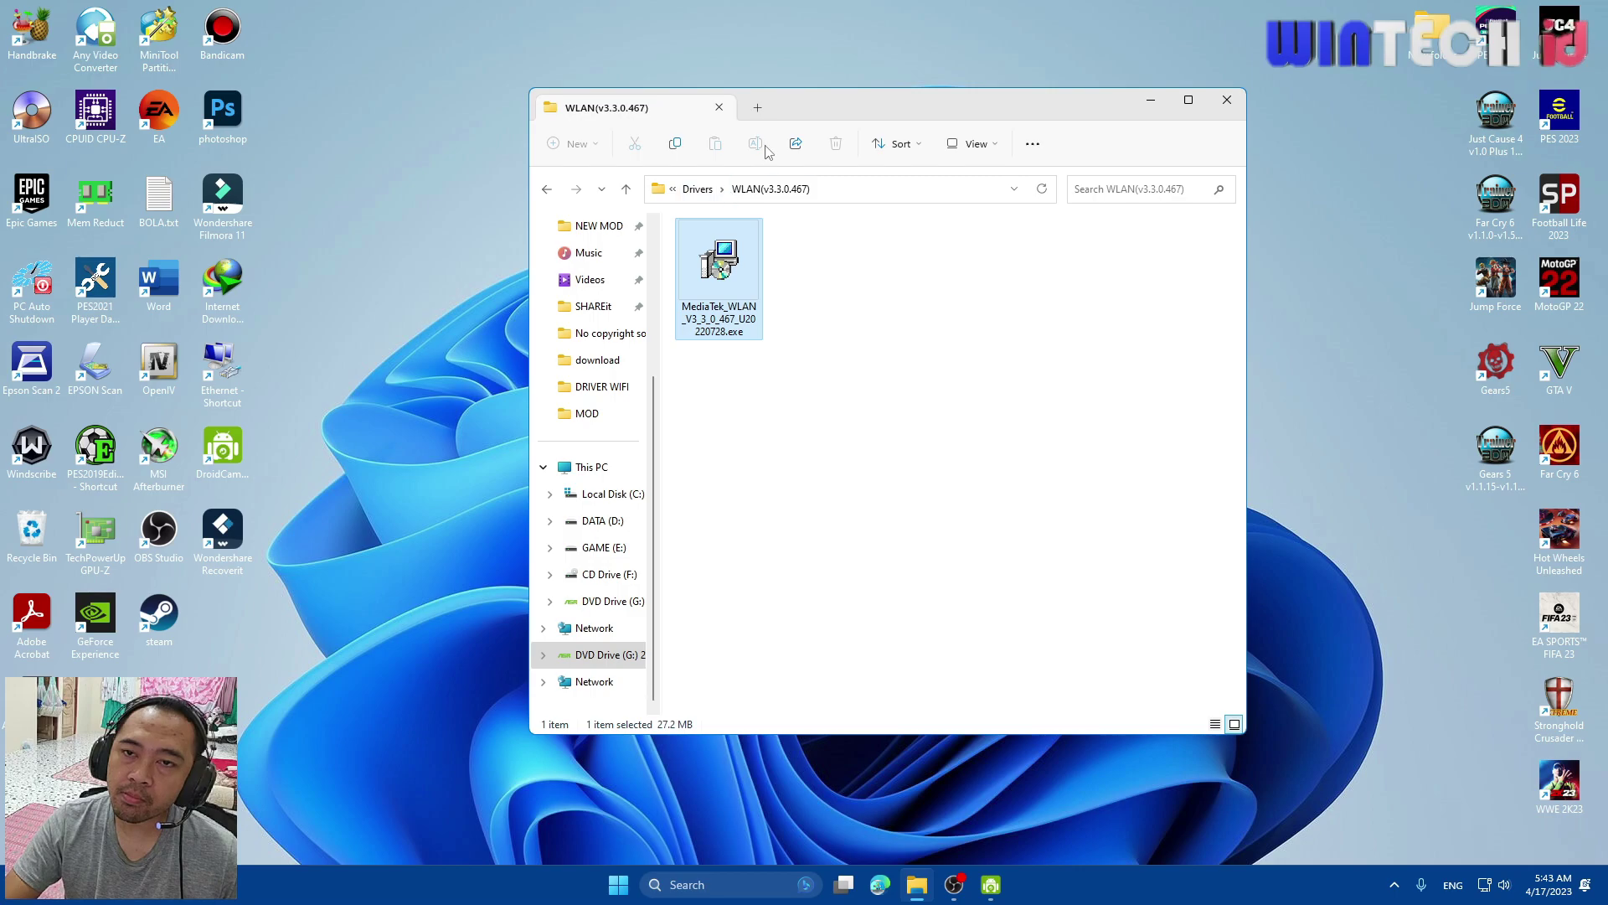
left_click_drag(831, 97, 842, 86)
left_click(561, 178)
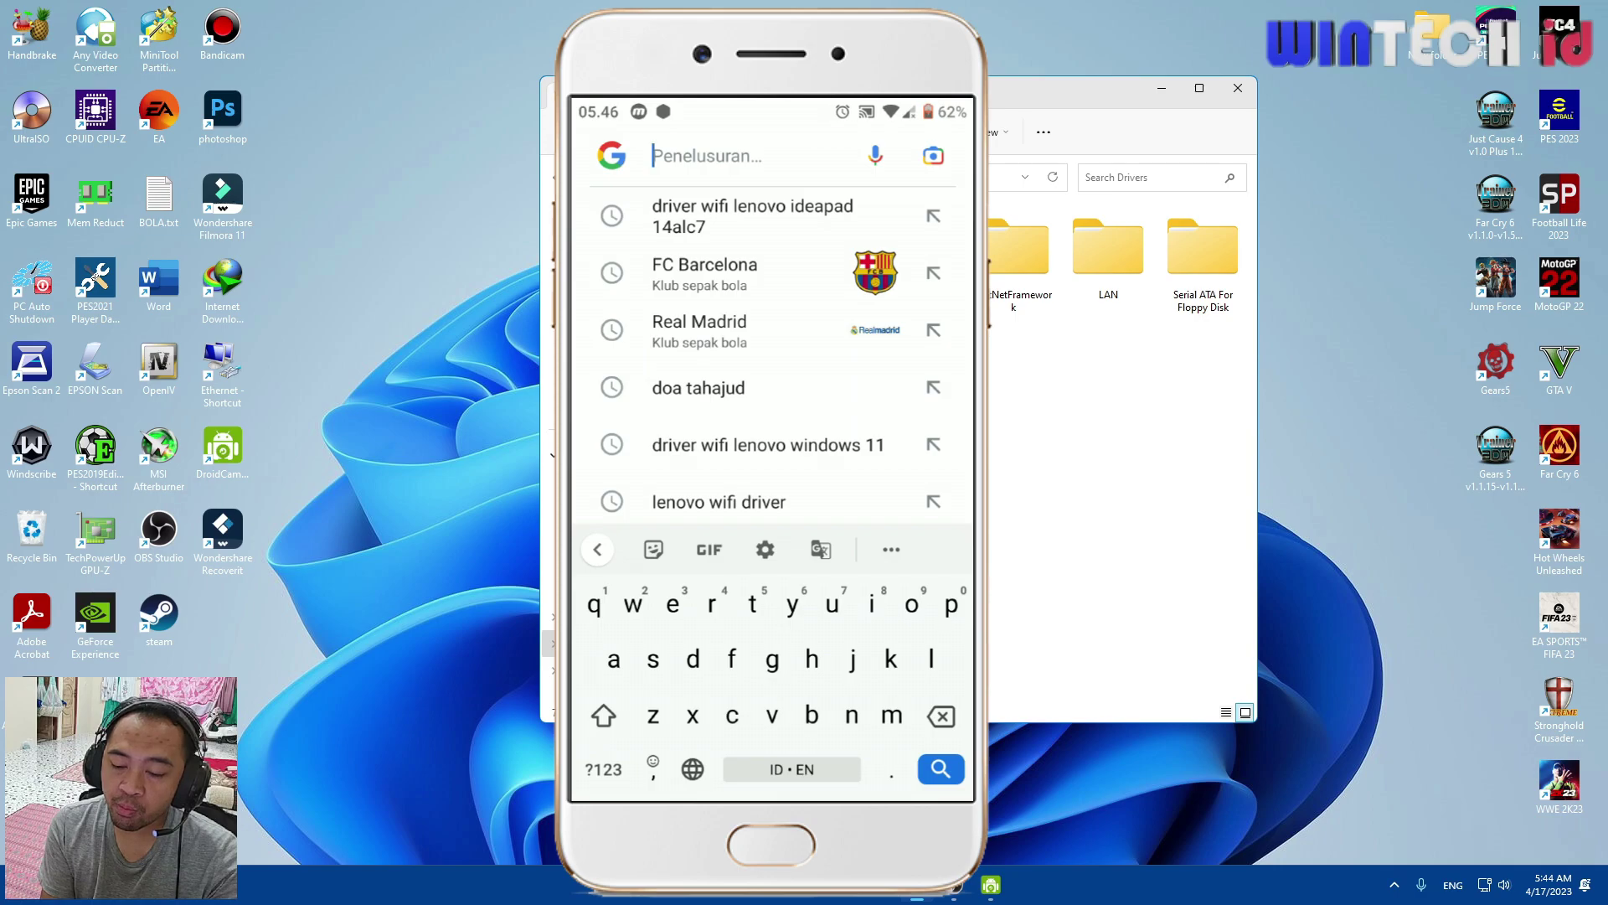
- On the phone, search Google for "driver wifi lenovo ideapad 14alc7" and open Lenovo's WLAN Driver (Intel, Realtek) for Windows 11 (64-bit) page
left_click(752, 217)
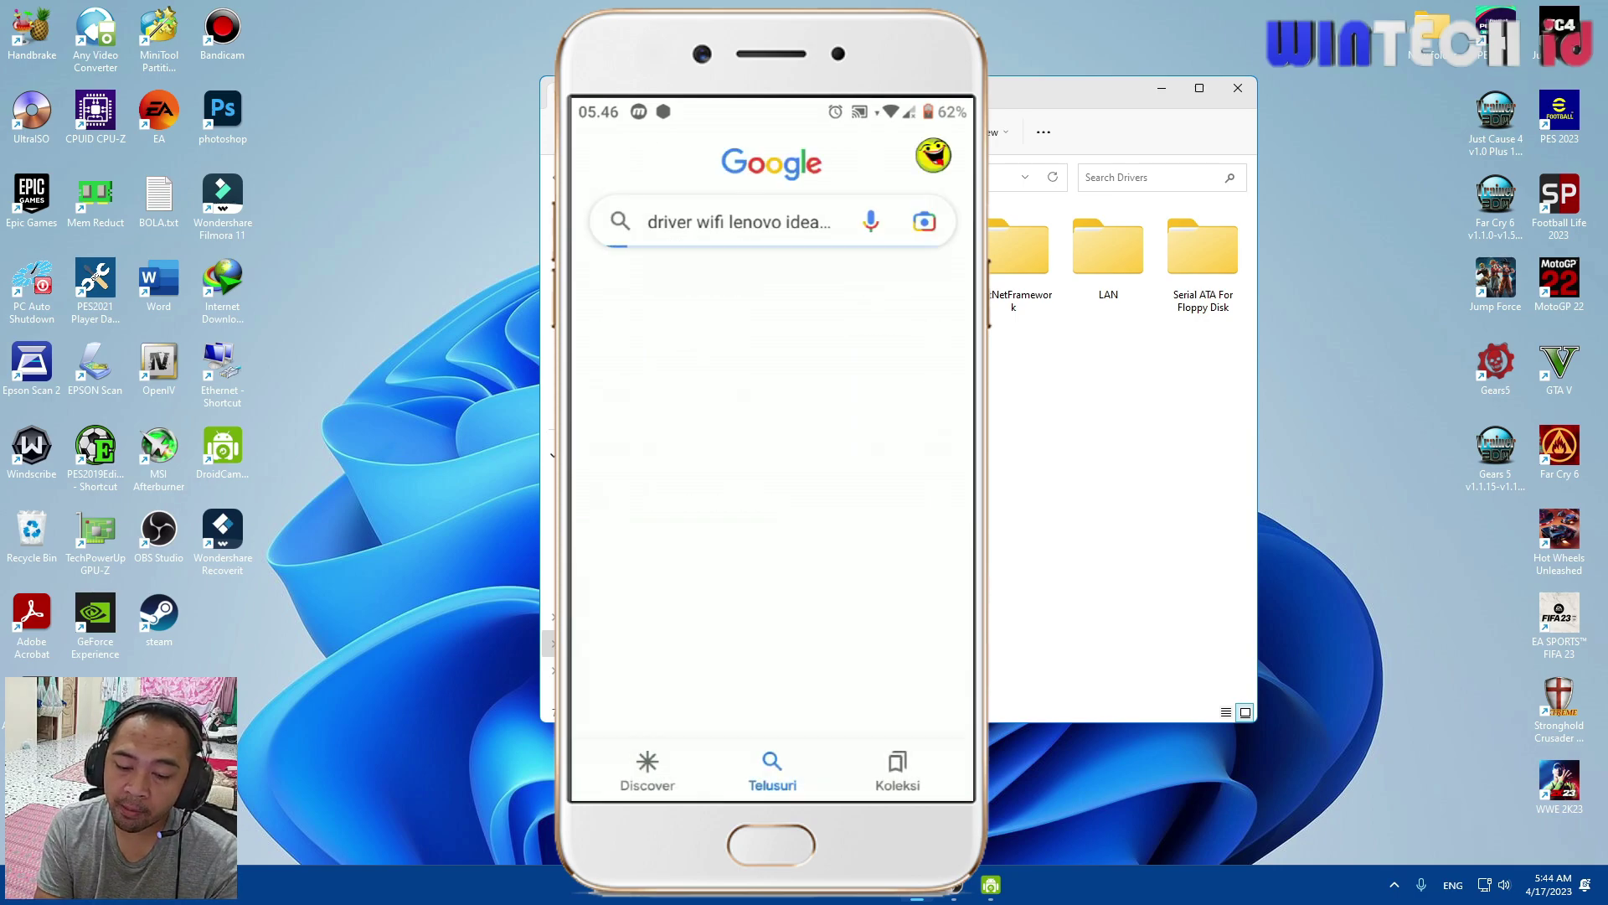
scroll(772, 432, "down", 2)
scroll(773, 432, "up", 2)
scroll(773, 432, "down", 2)
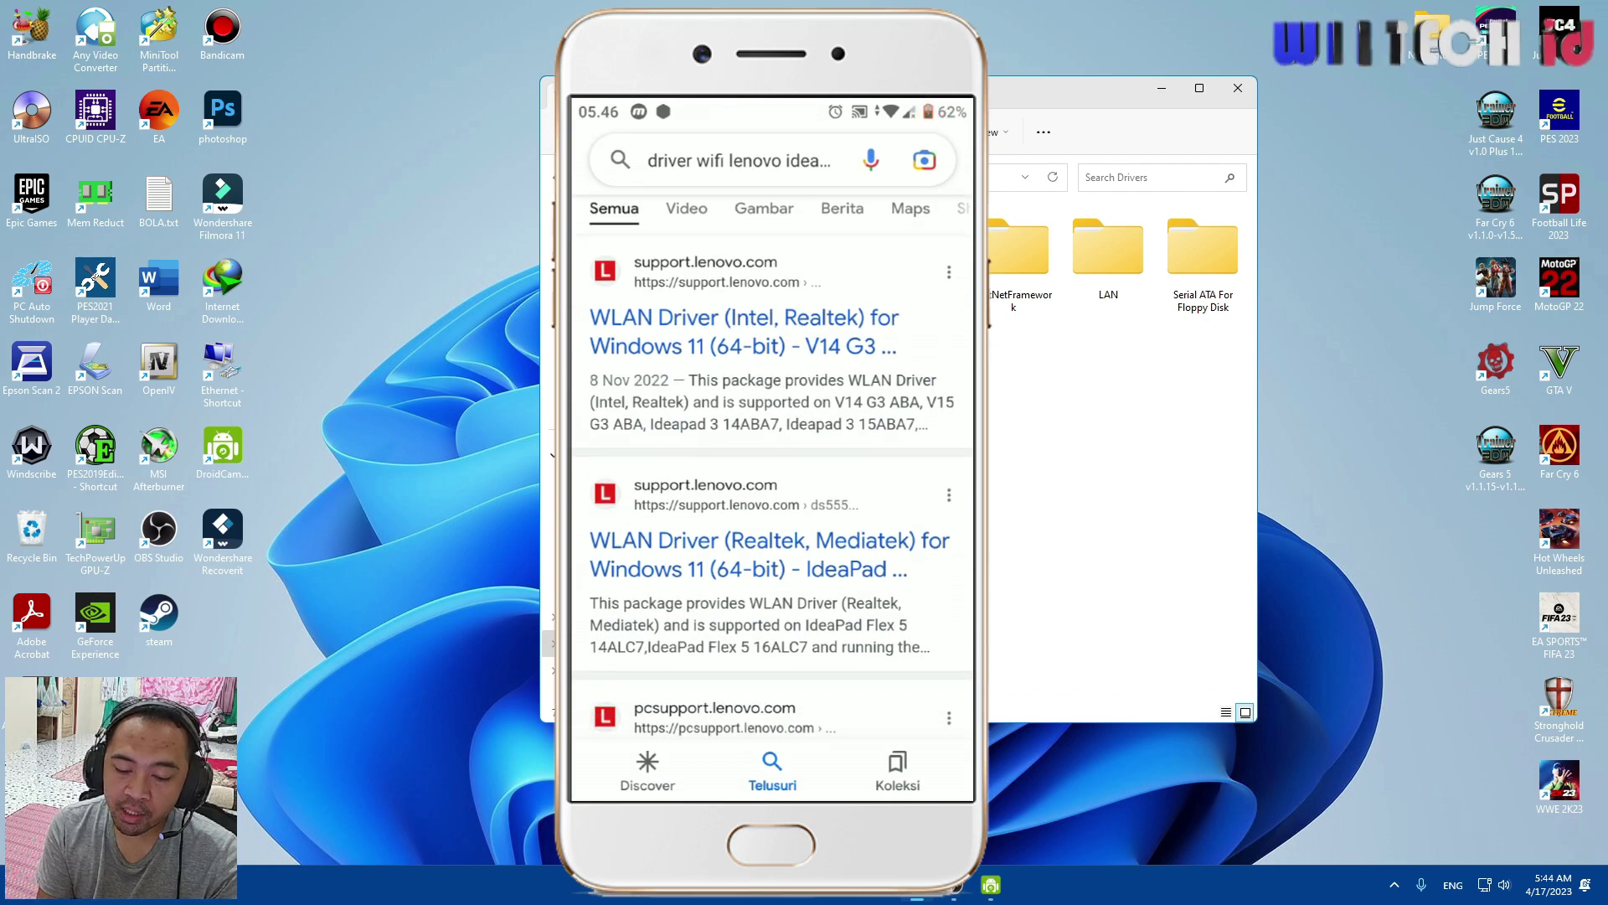
scroll(773, 432, "up", 2)
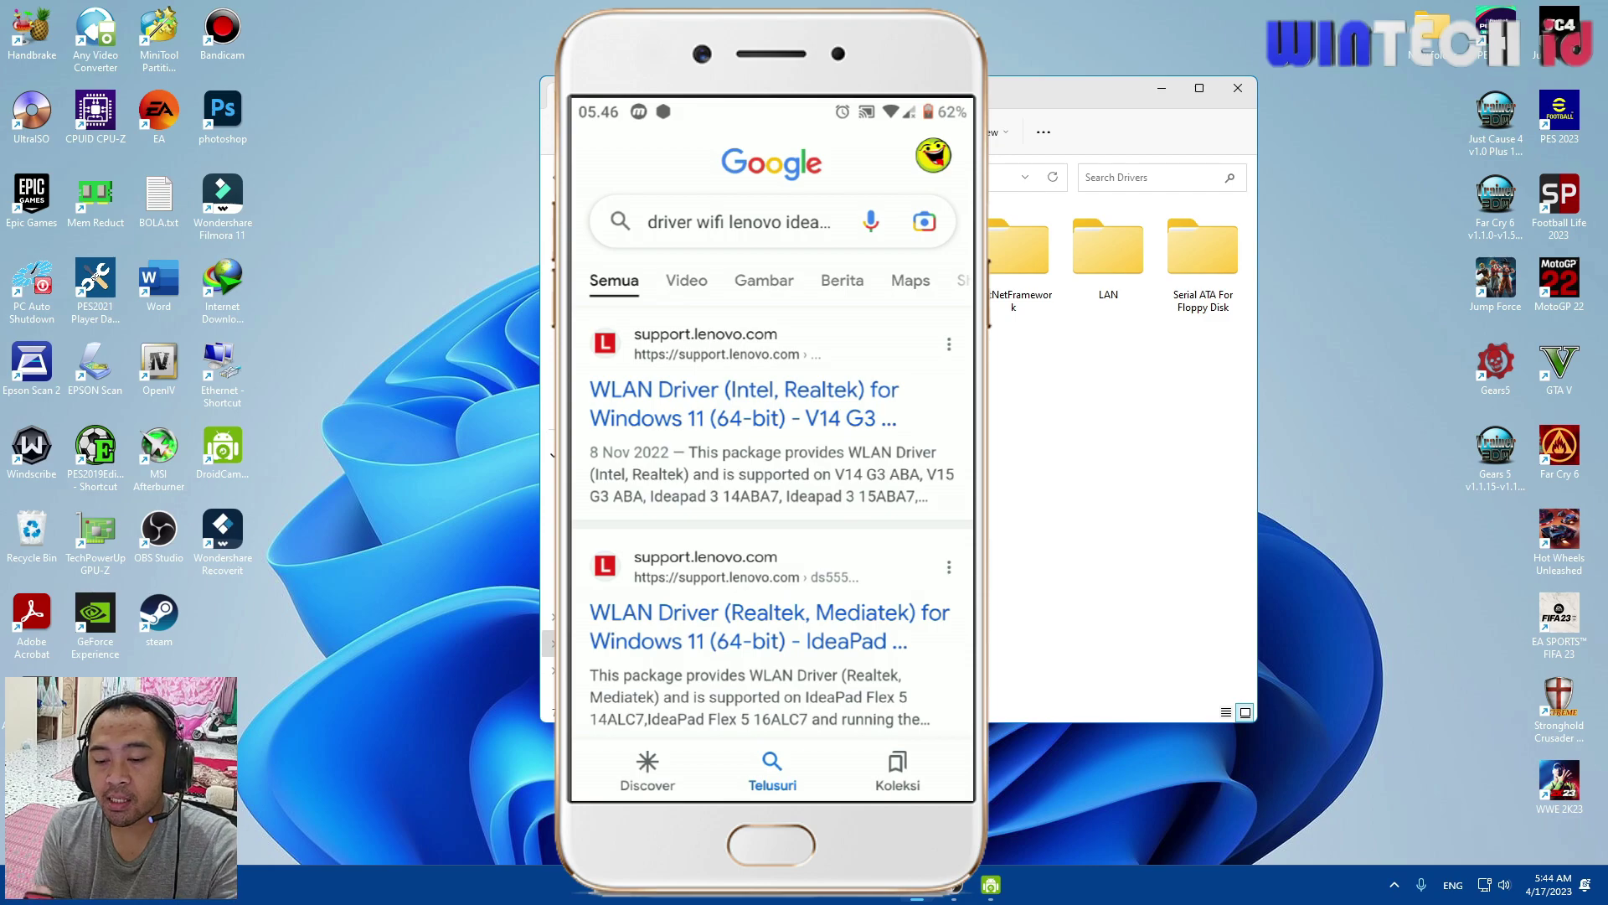
left_click(744, 403)
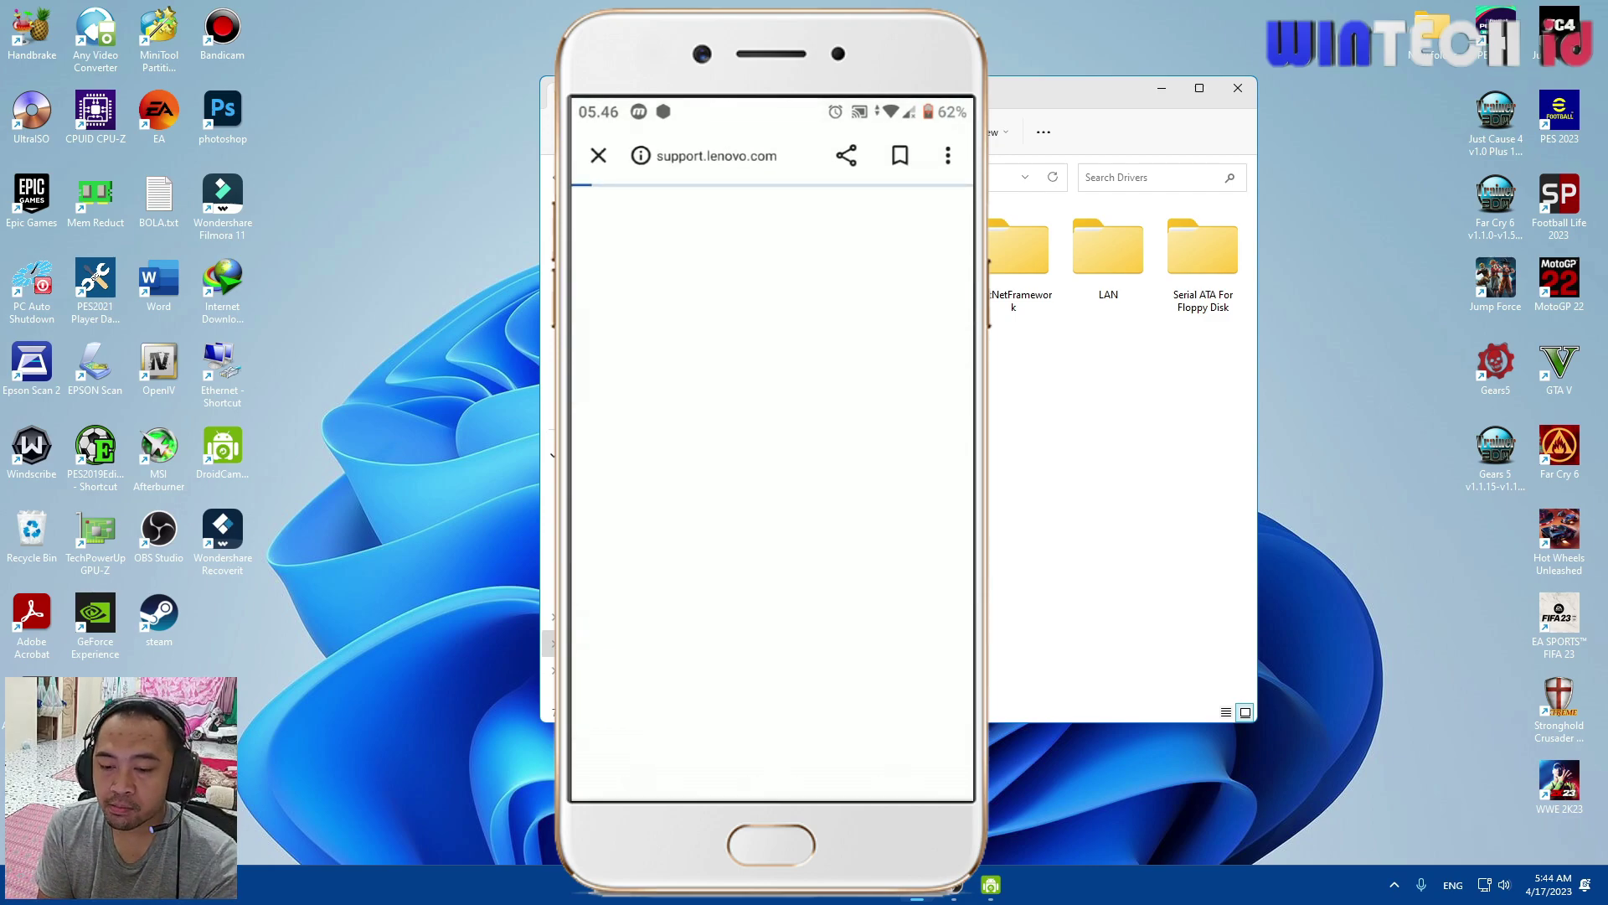
left_click_drag(772, 104, 773, 502)
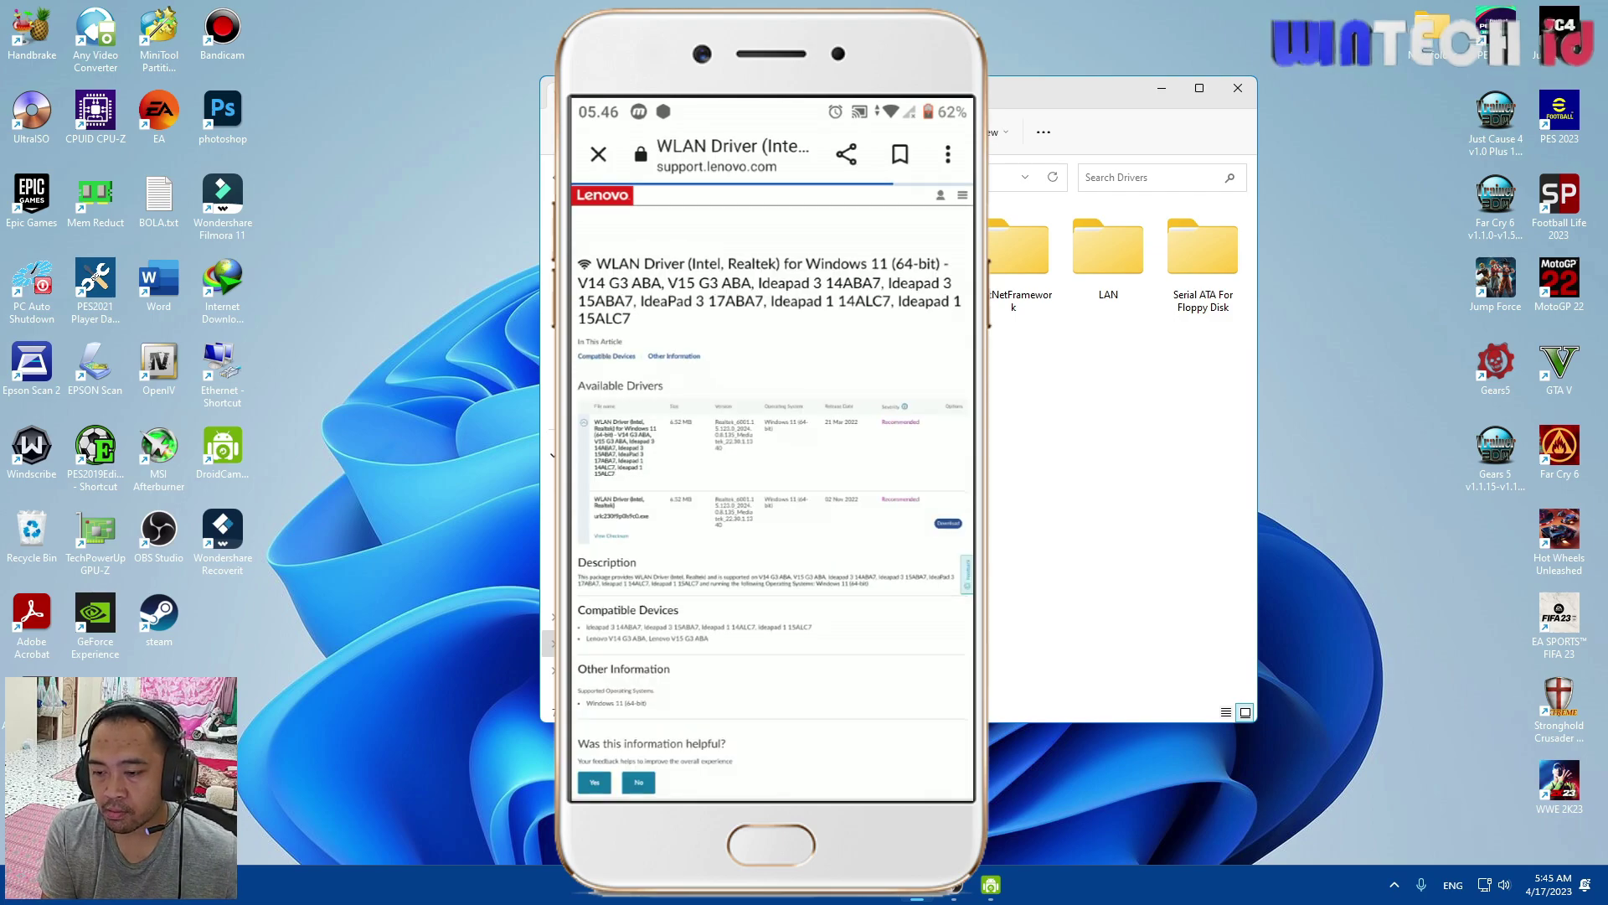
- Download the WLAN Driver (Intel, Realtek) package released 02 Nov 2022, dismissing the compatibility check
scroll(772, 460, "down", 1)
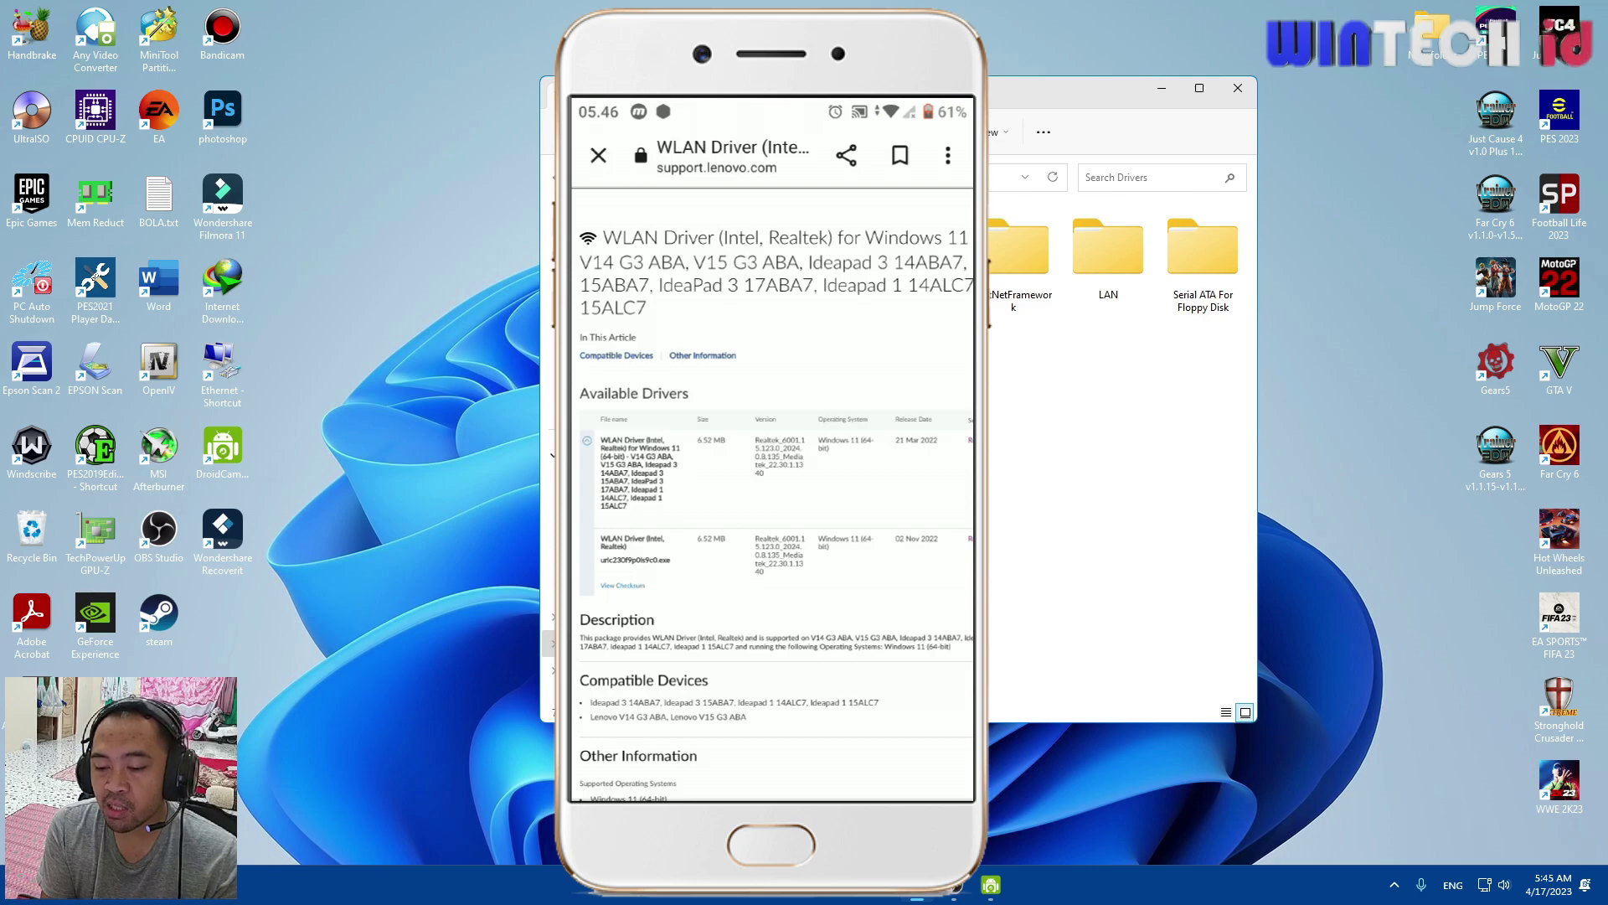
scroll(773, 516, "right", 2)
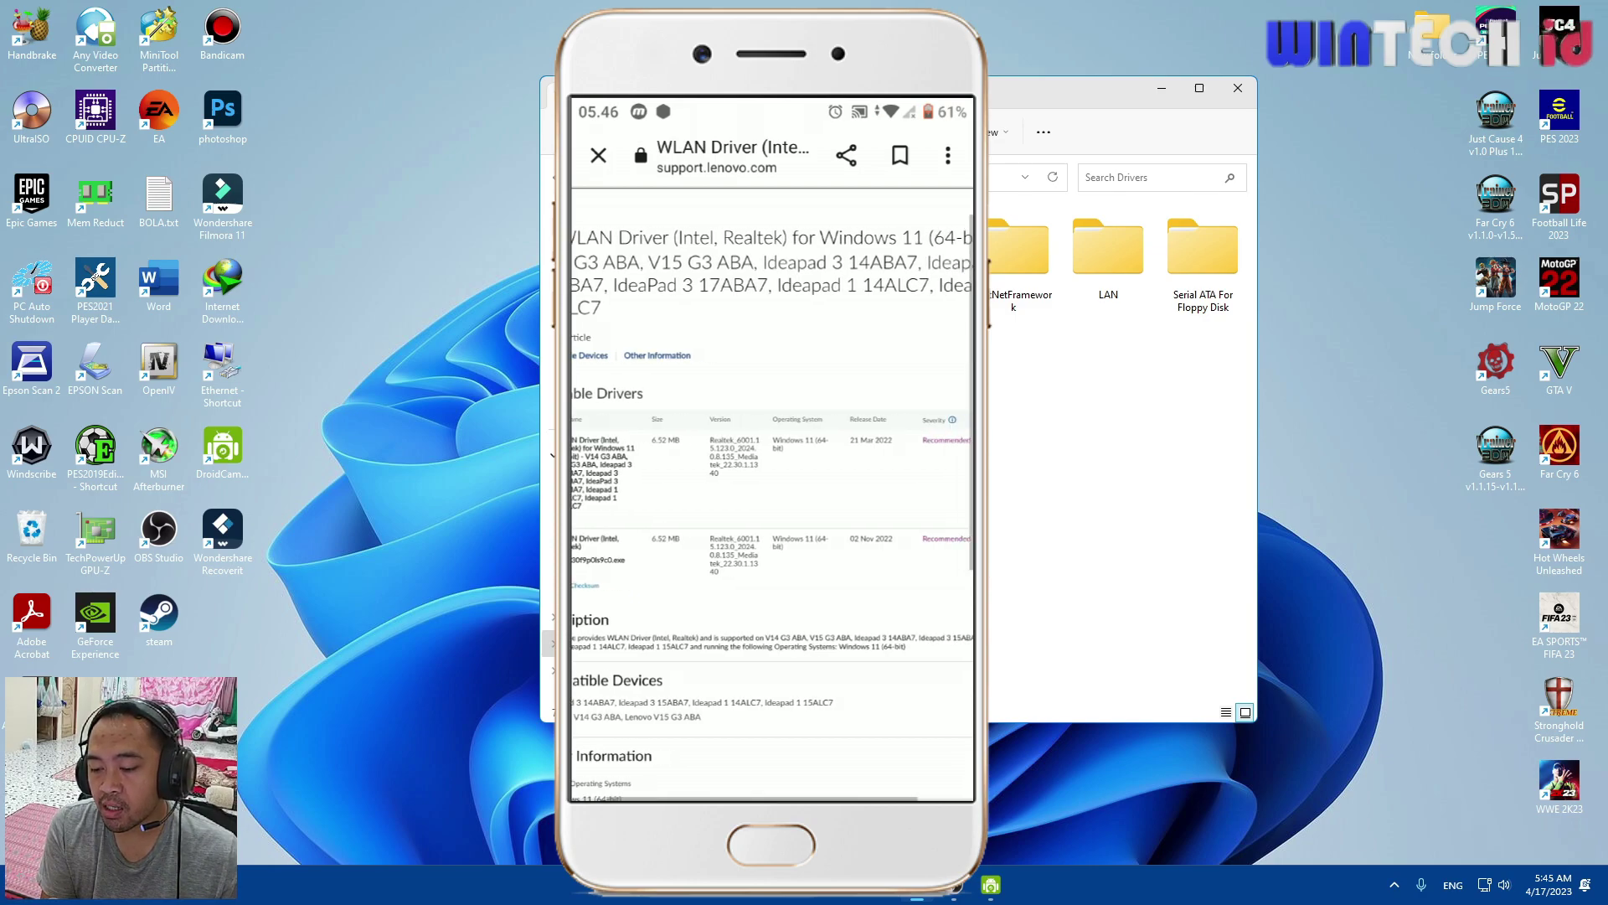
scroll(772, 500, "right", 2)
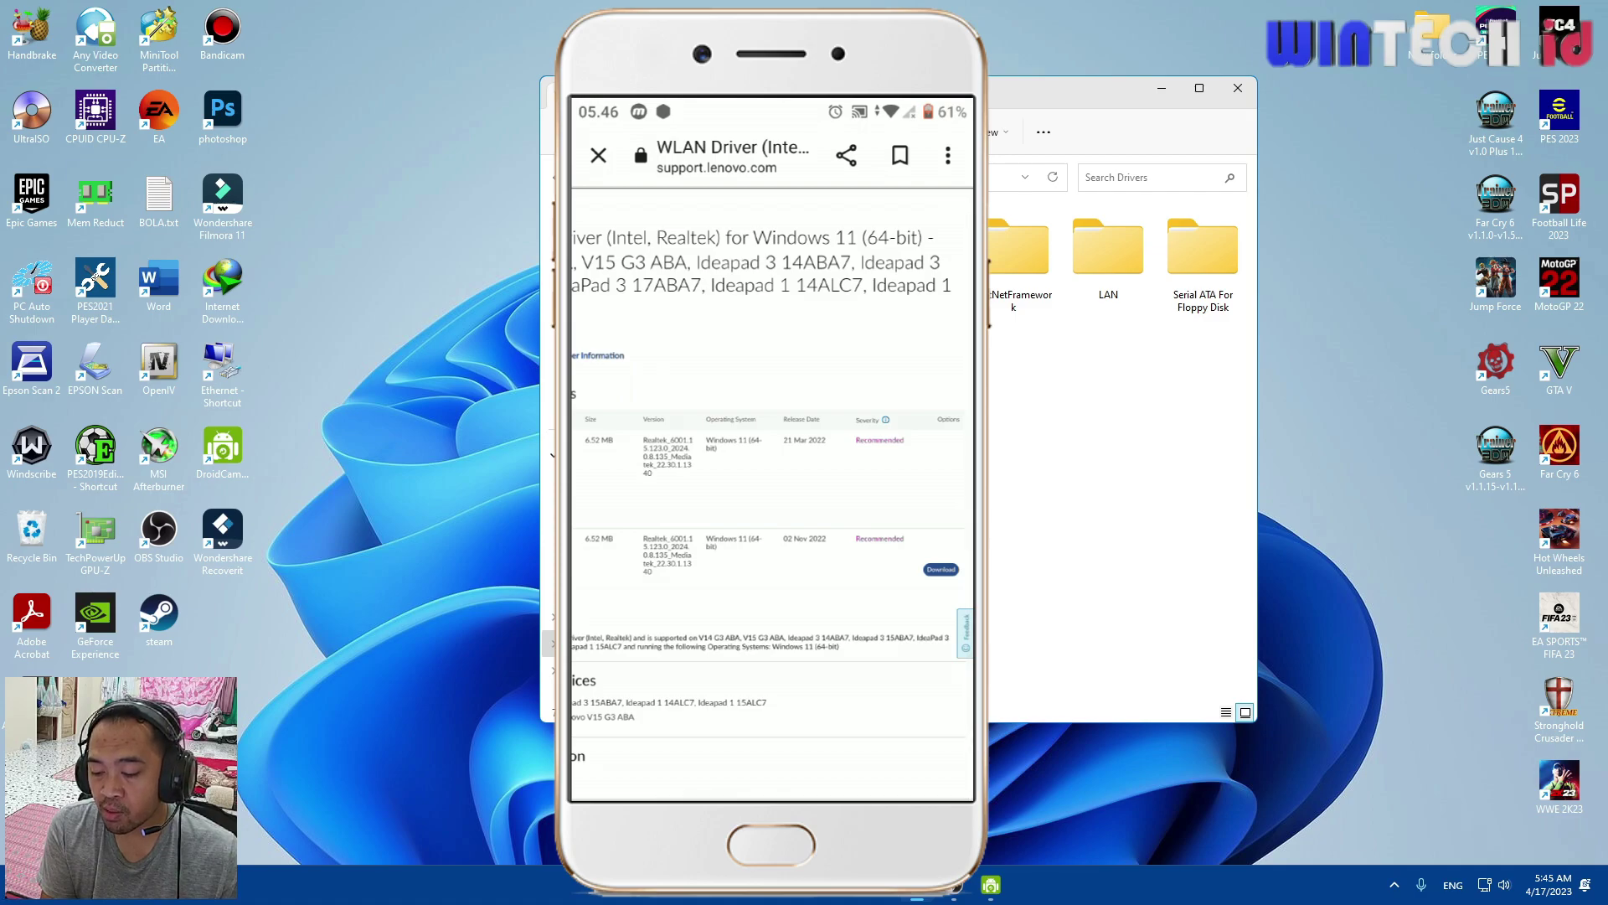
left_click(941, 570)
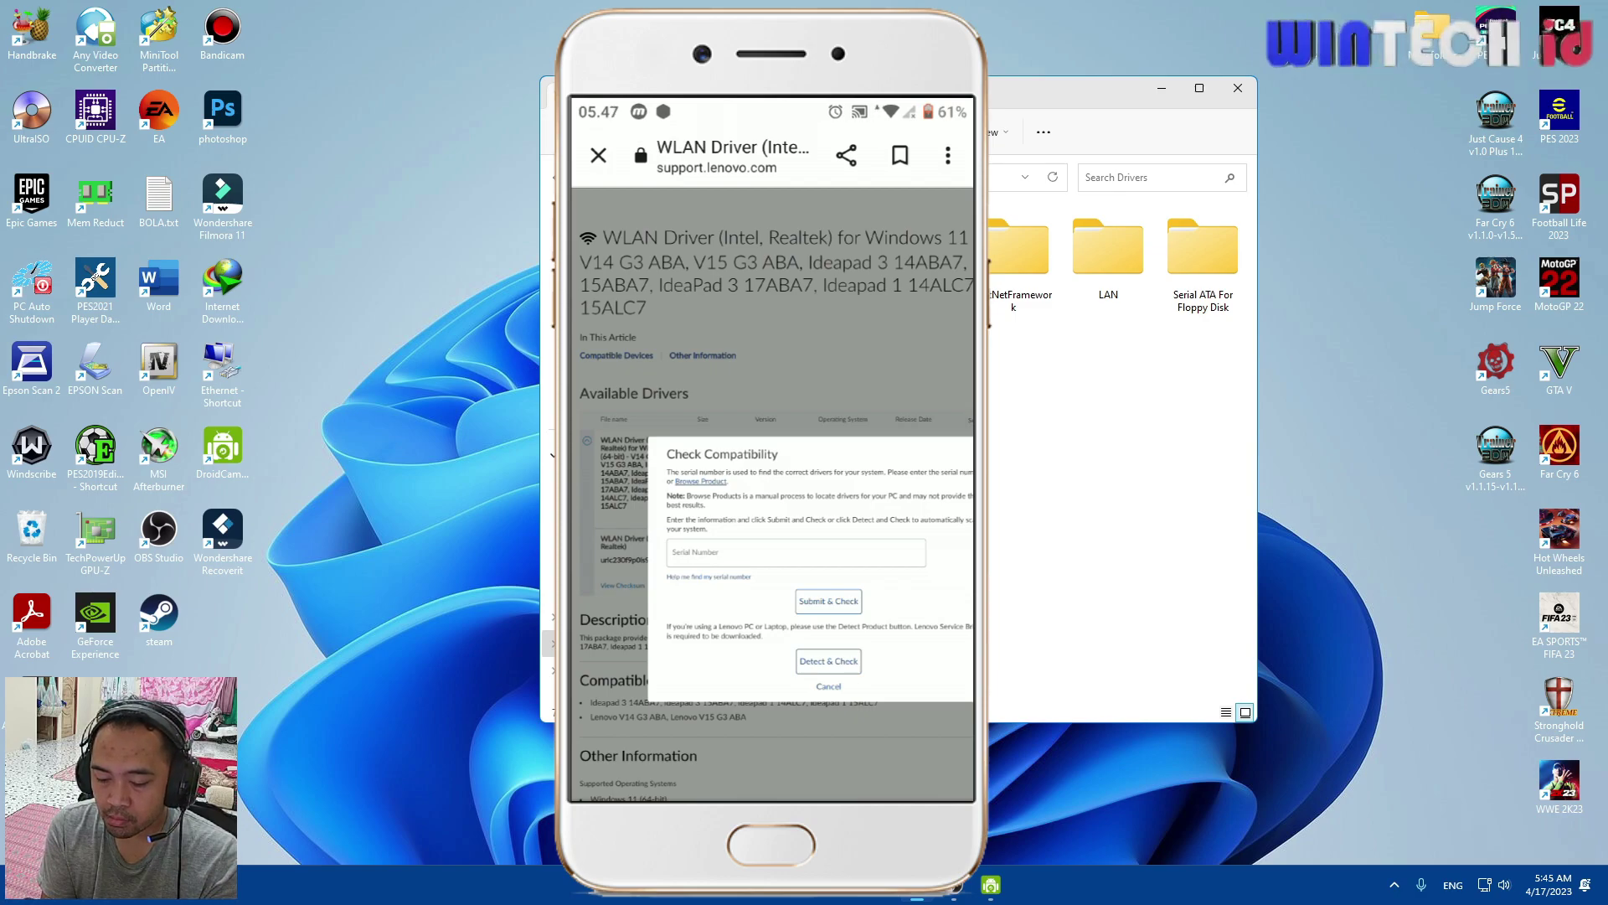
left_click(829, 686)
scroll(770, 502, "right", 3)
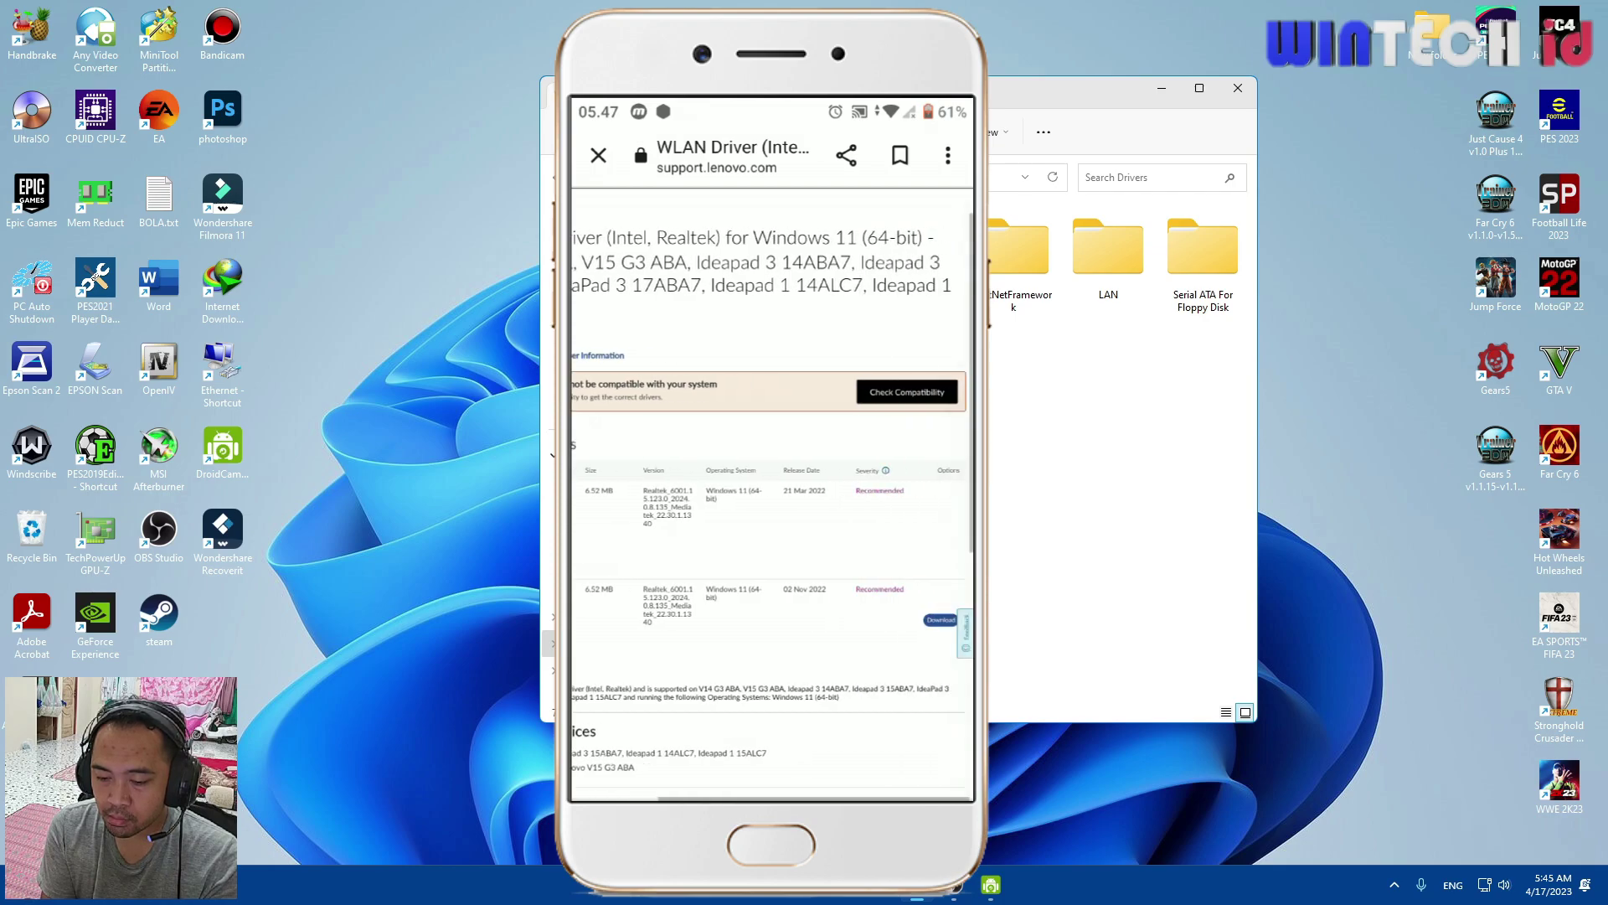
scroll(771, 503, "down", 2)
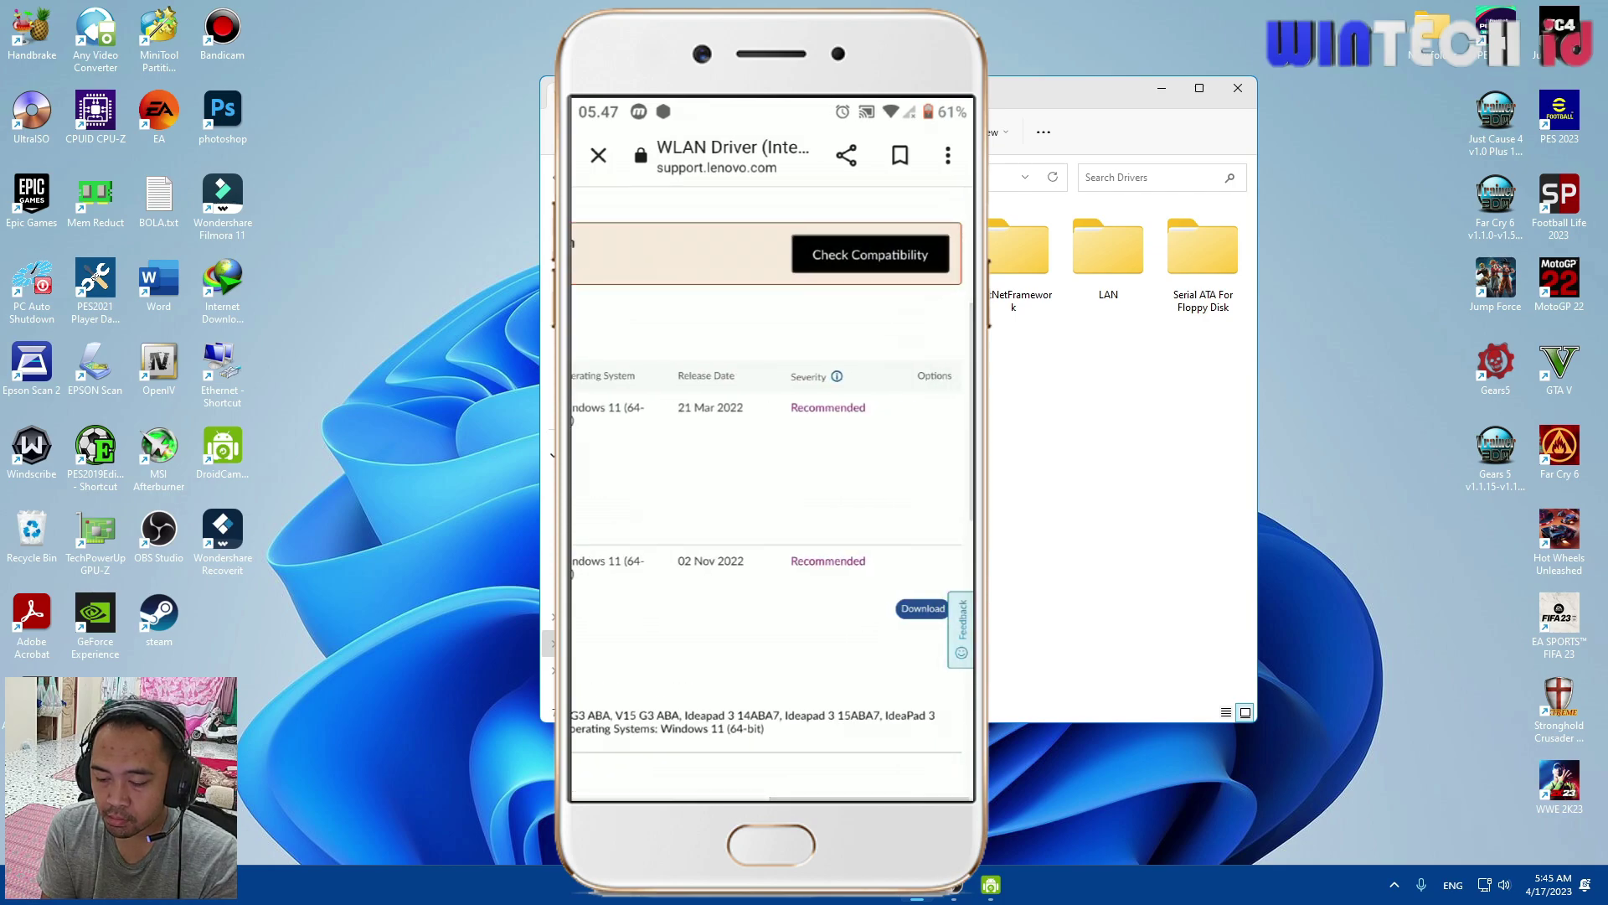
scroll(771, 377, "up", 3)
left_click(922, 608)
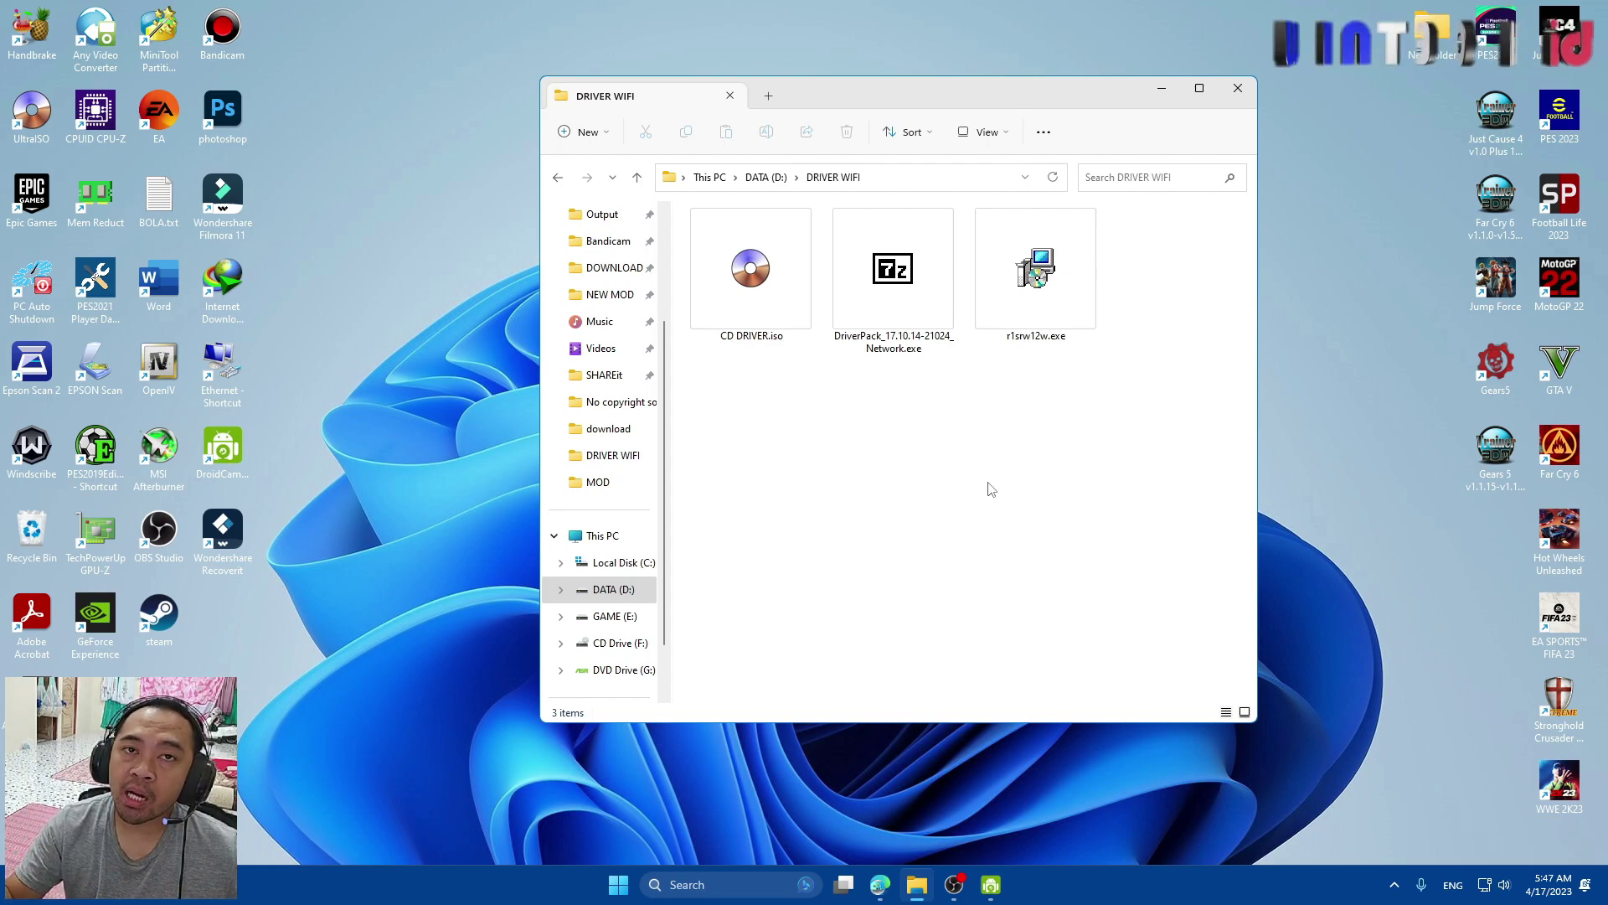
- Start the Realtek WLAN Driver setup from r1srw12w.exe in English and exit it at the welcome page
left_click(1036, 277)
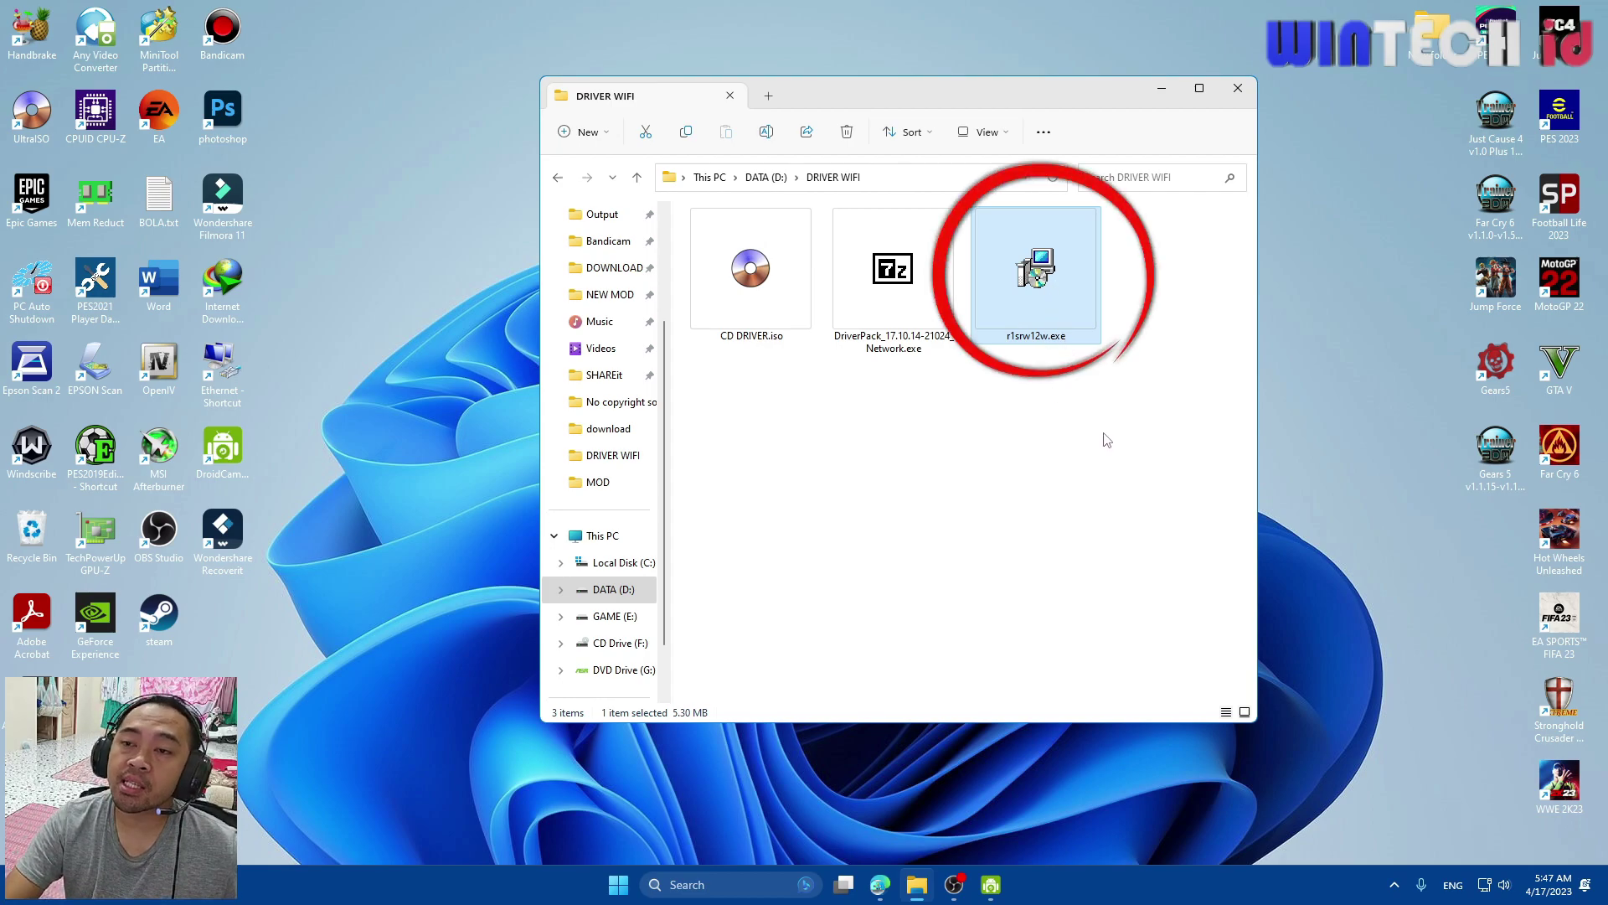
double_click(1049, 278)
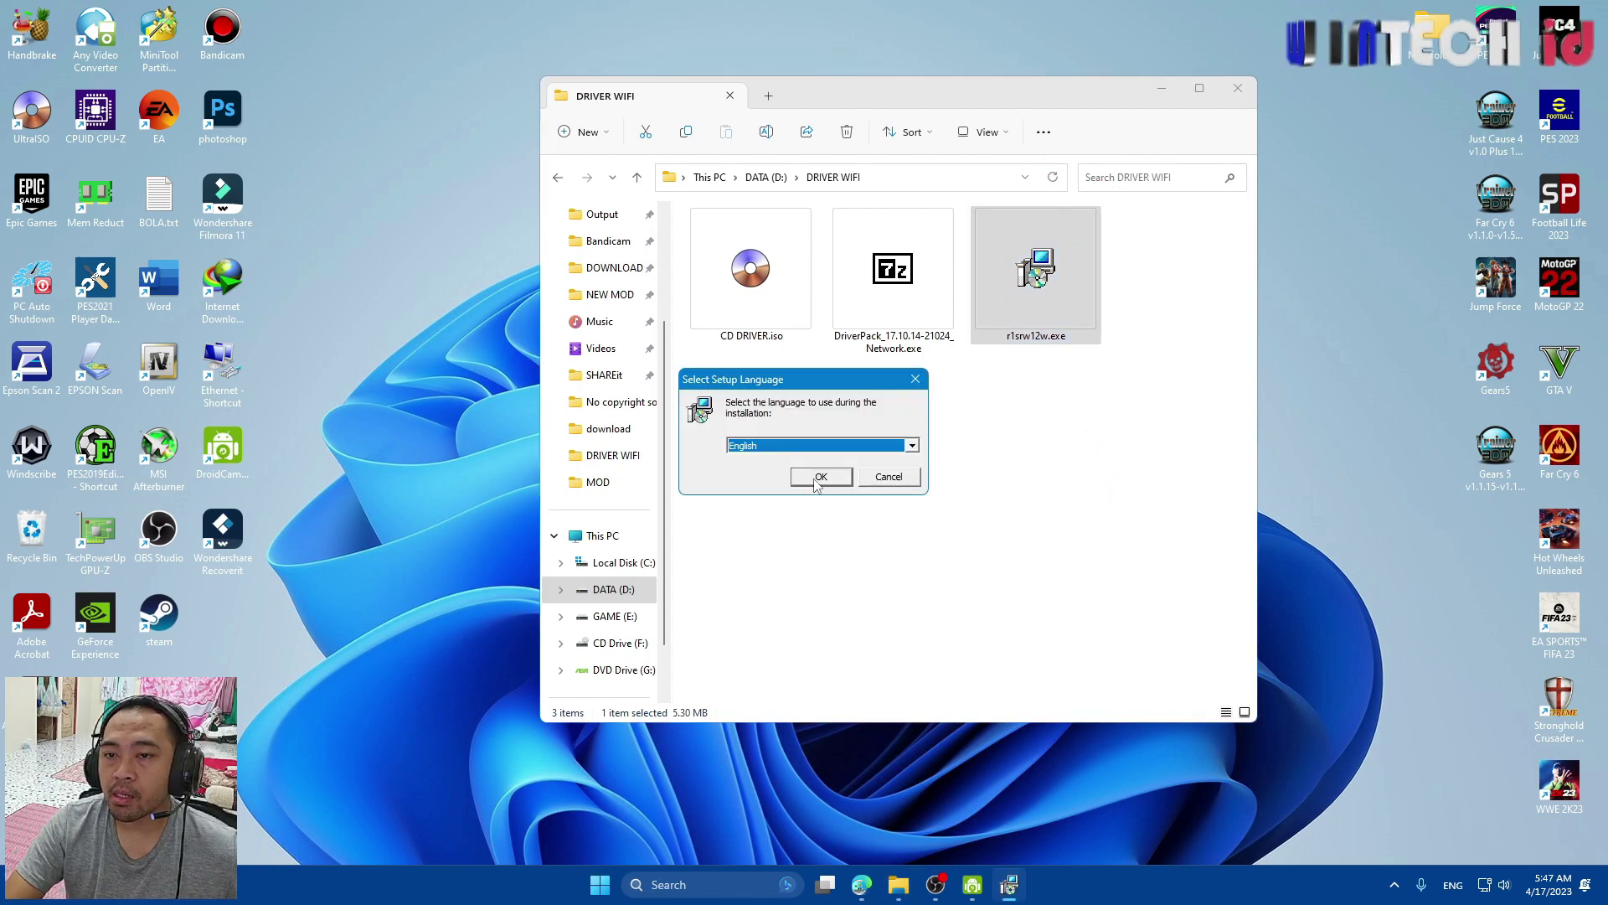
left_click(823, 474)
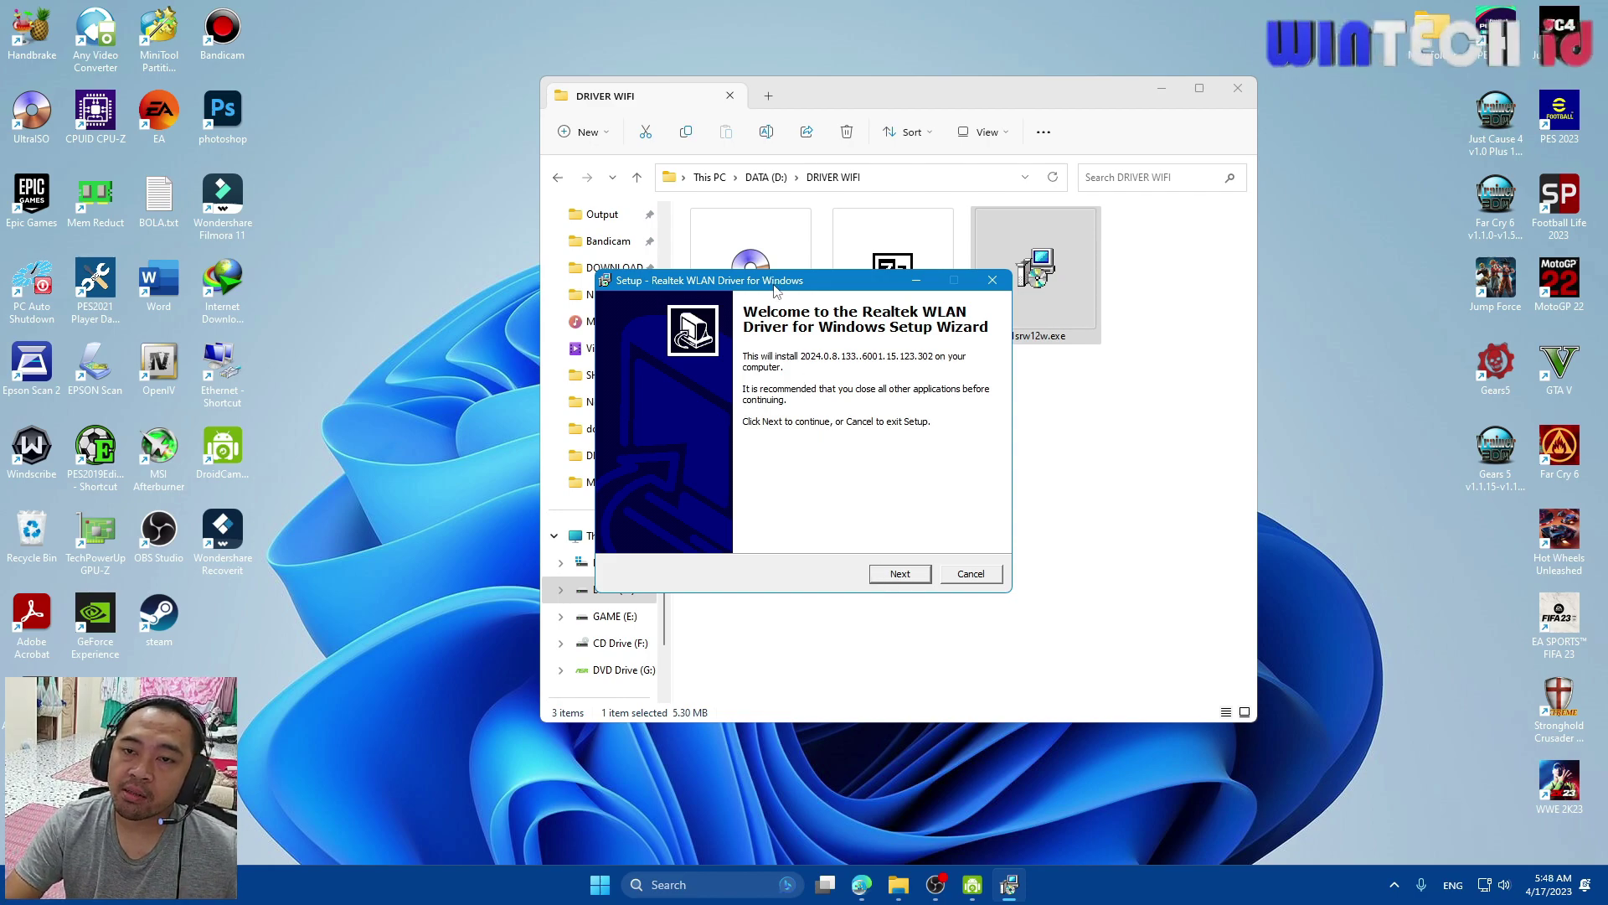
left_click_drag(962, 286, 896, 329)
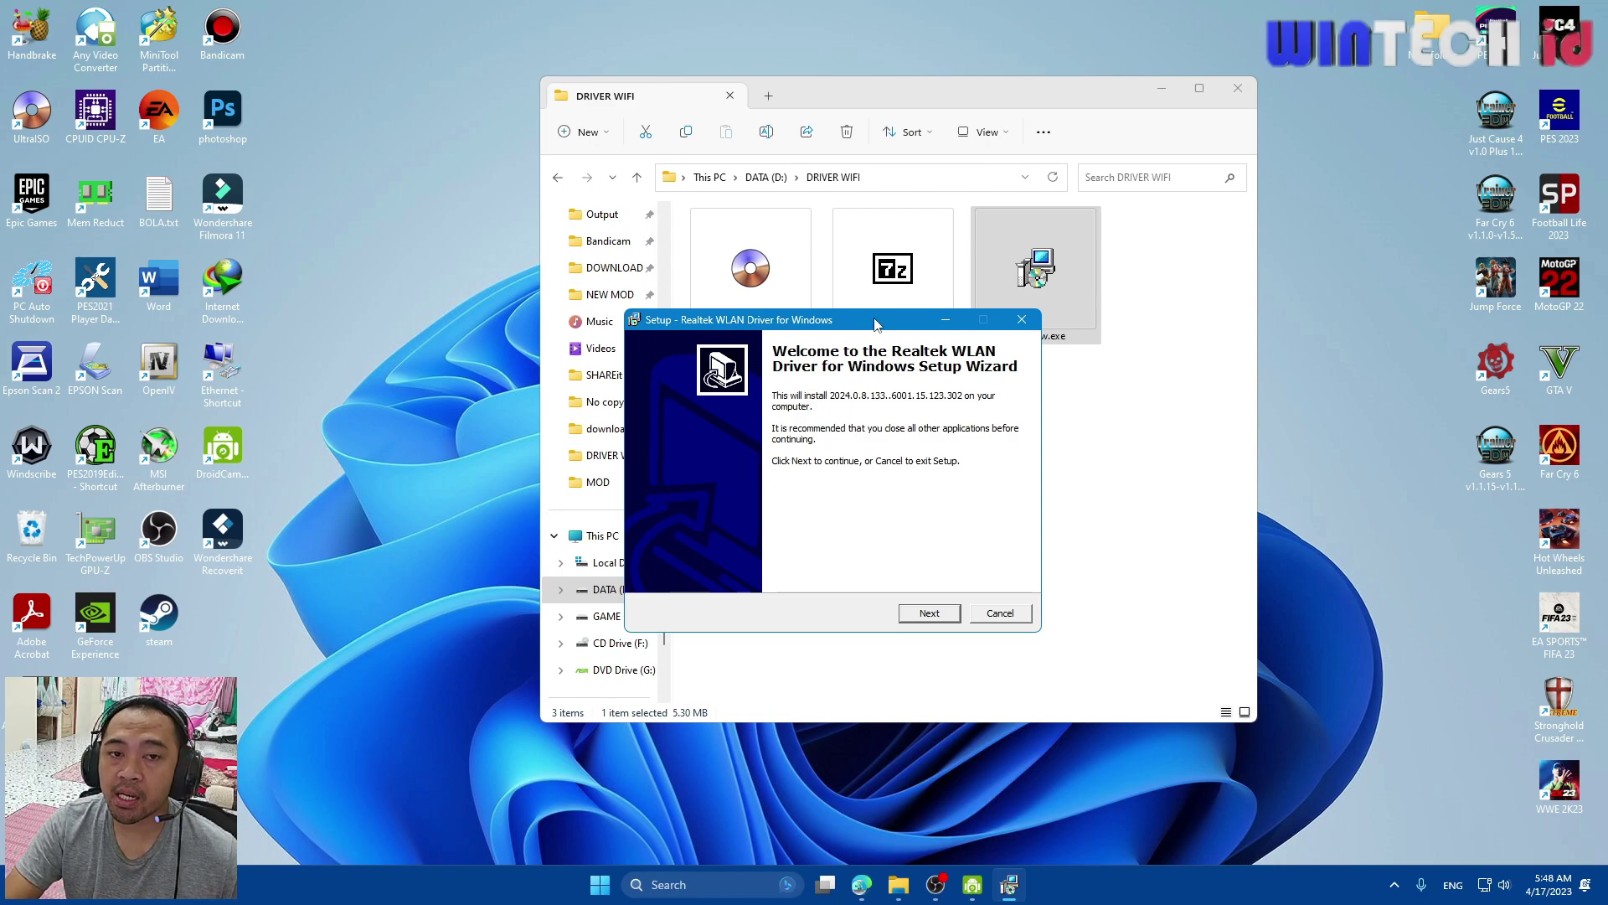
left_click_drag(877, 324, 756, 341)
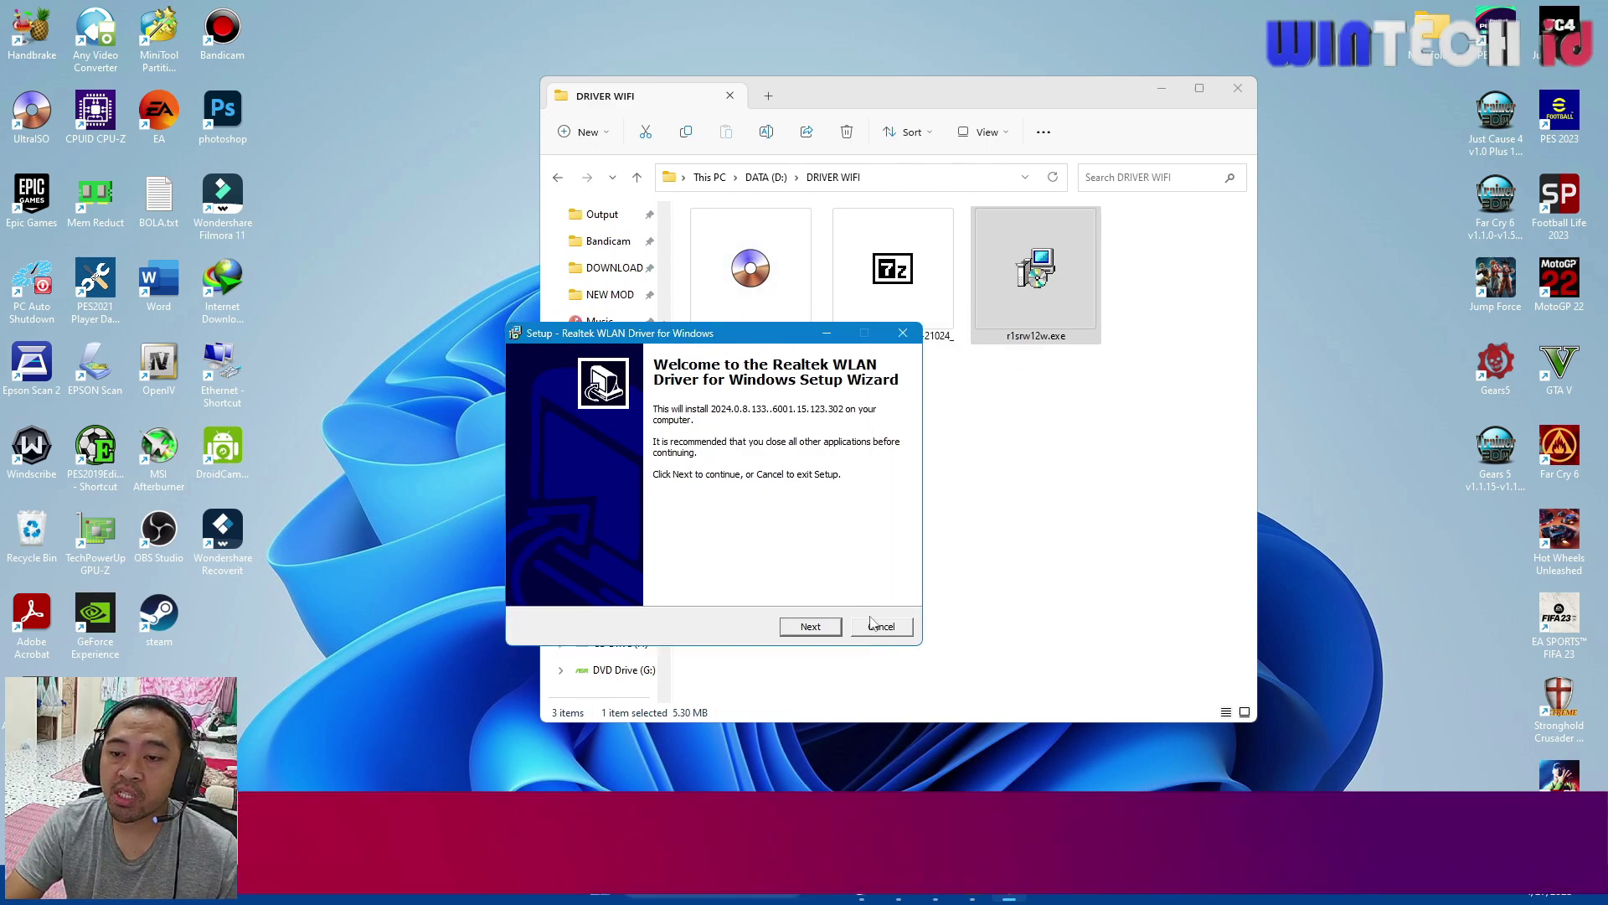
left_click(875, 624)
left_click(861, 521)
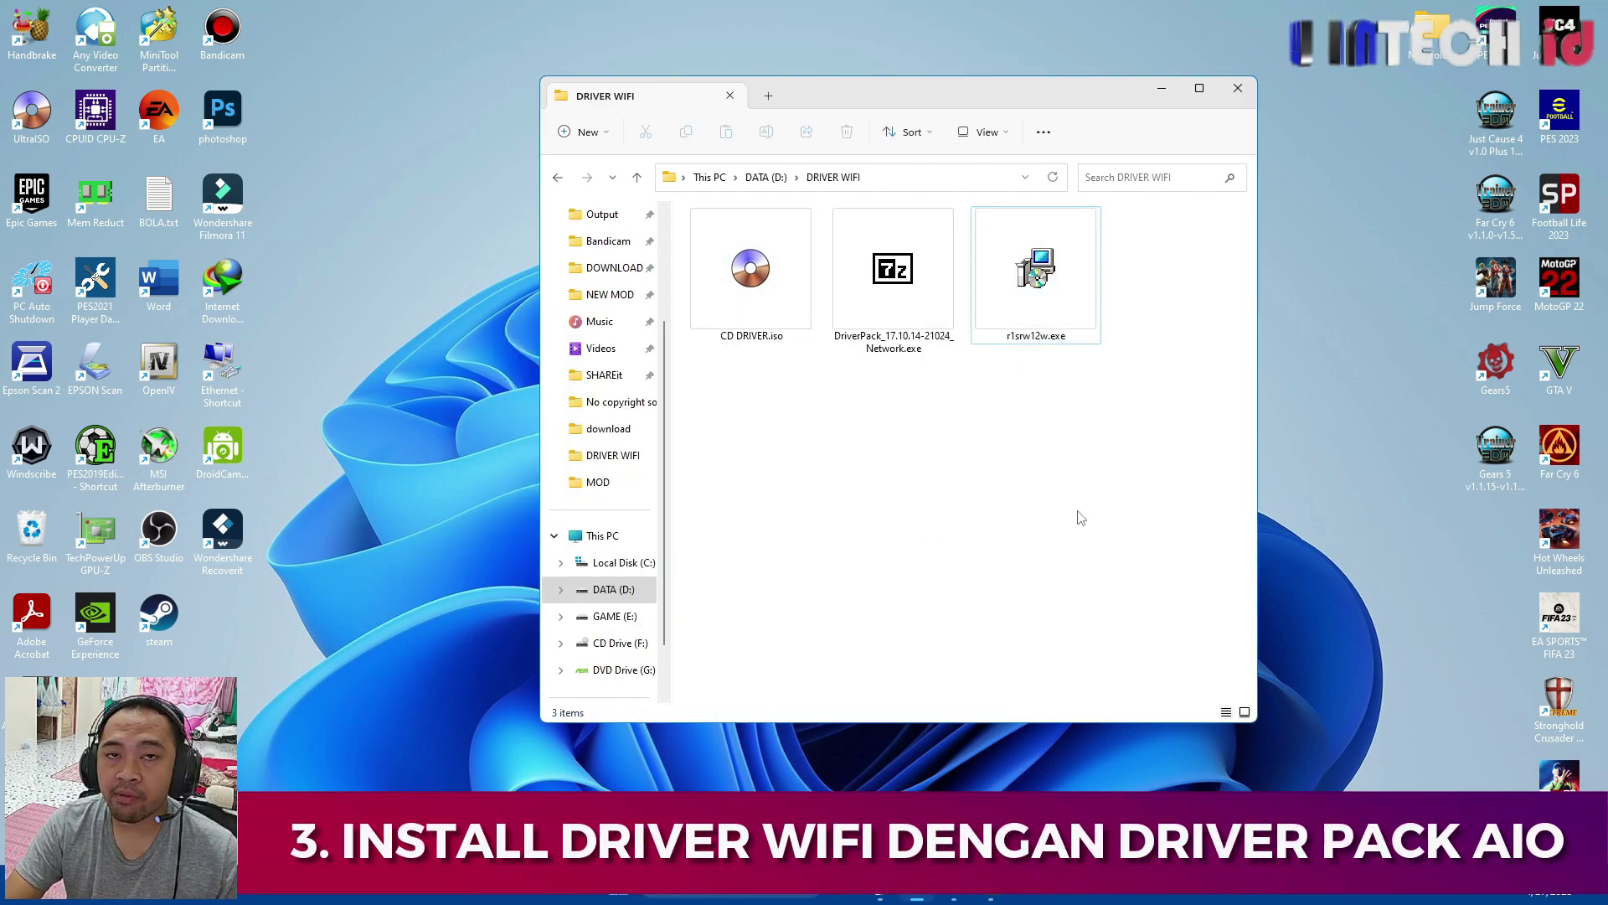
- Open the Virus & threat protection settings in Windows Security to view the Real-time protection option, and close the window
left_click(935, 335)
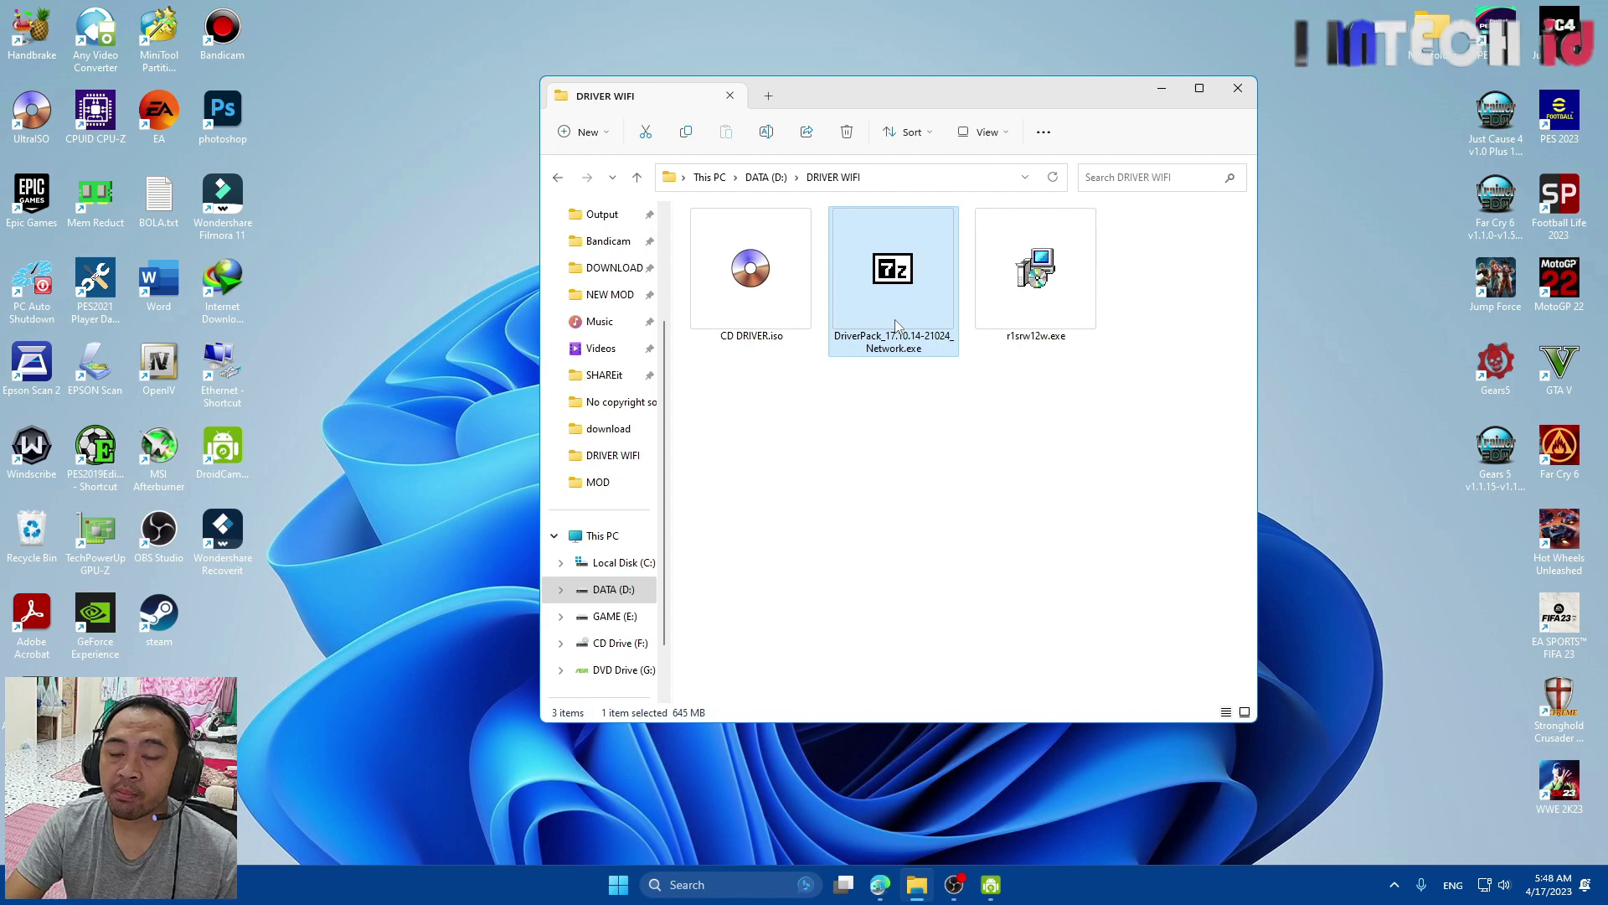
left_click(1395, 885)
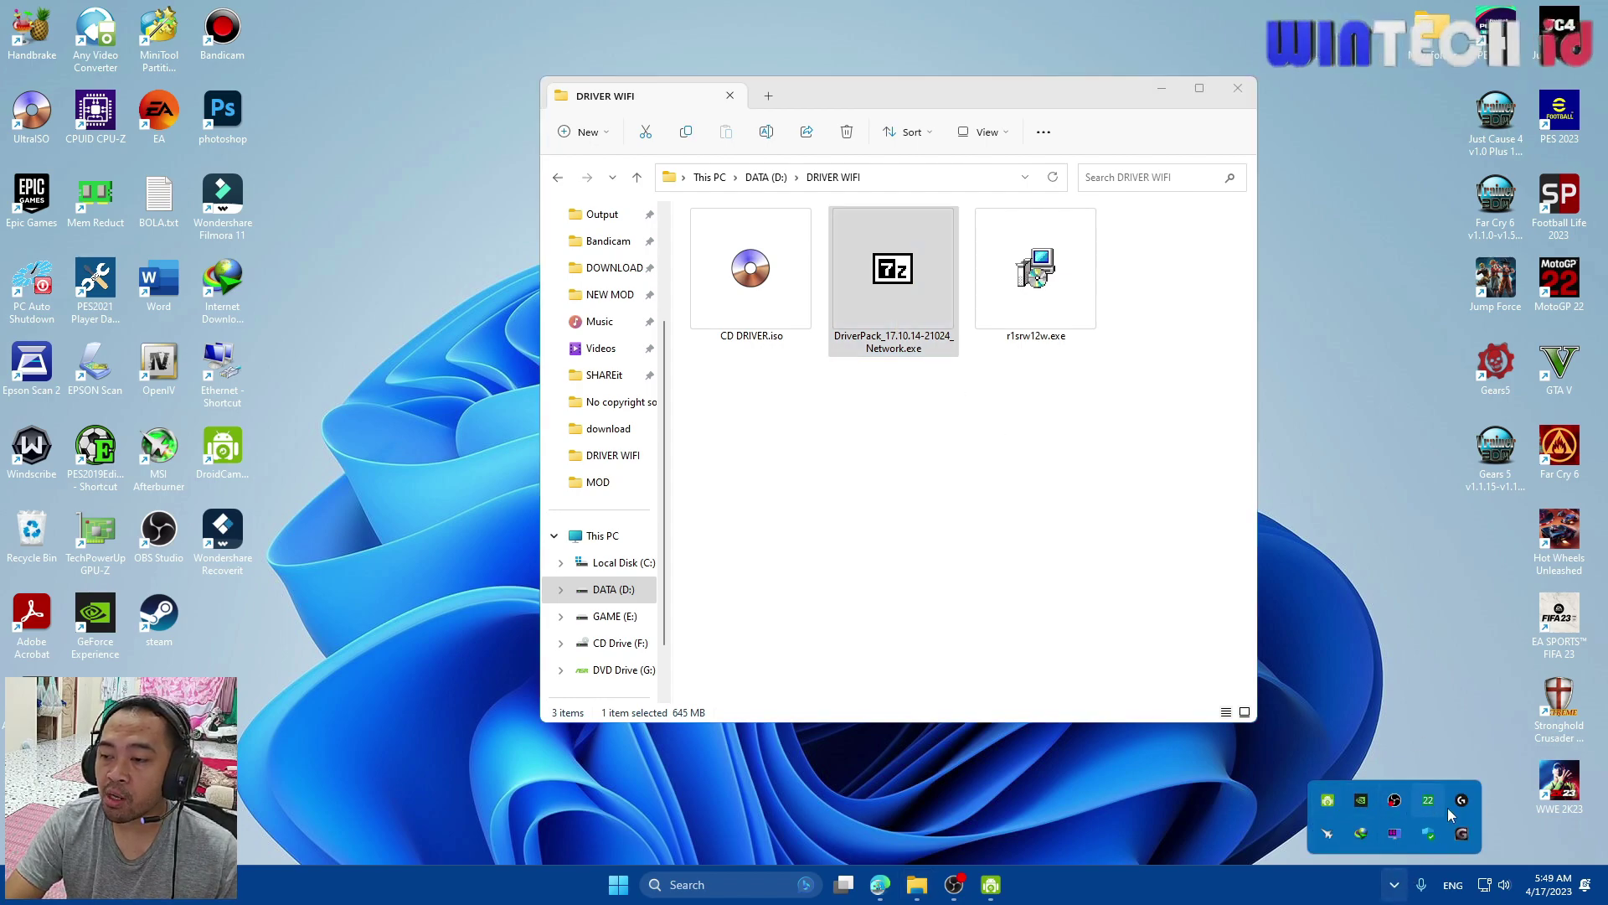
left_click(1428, 835)
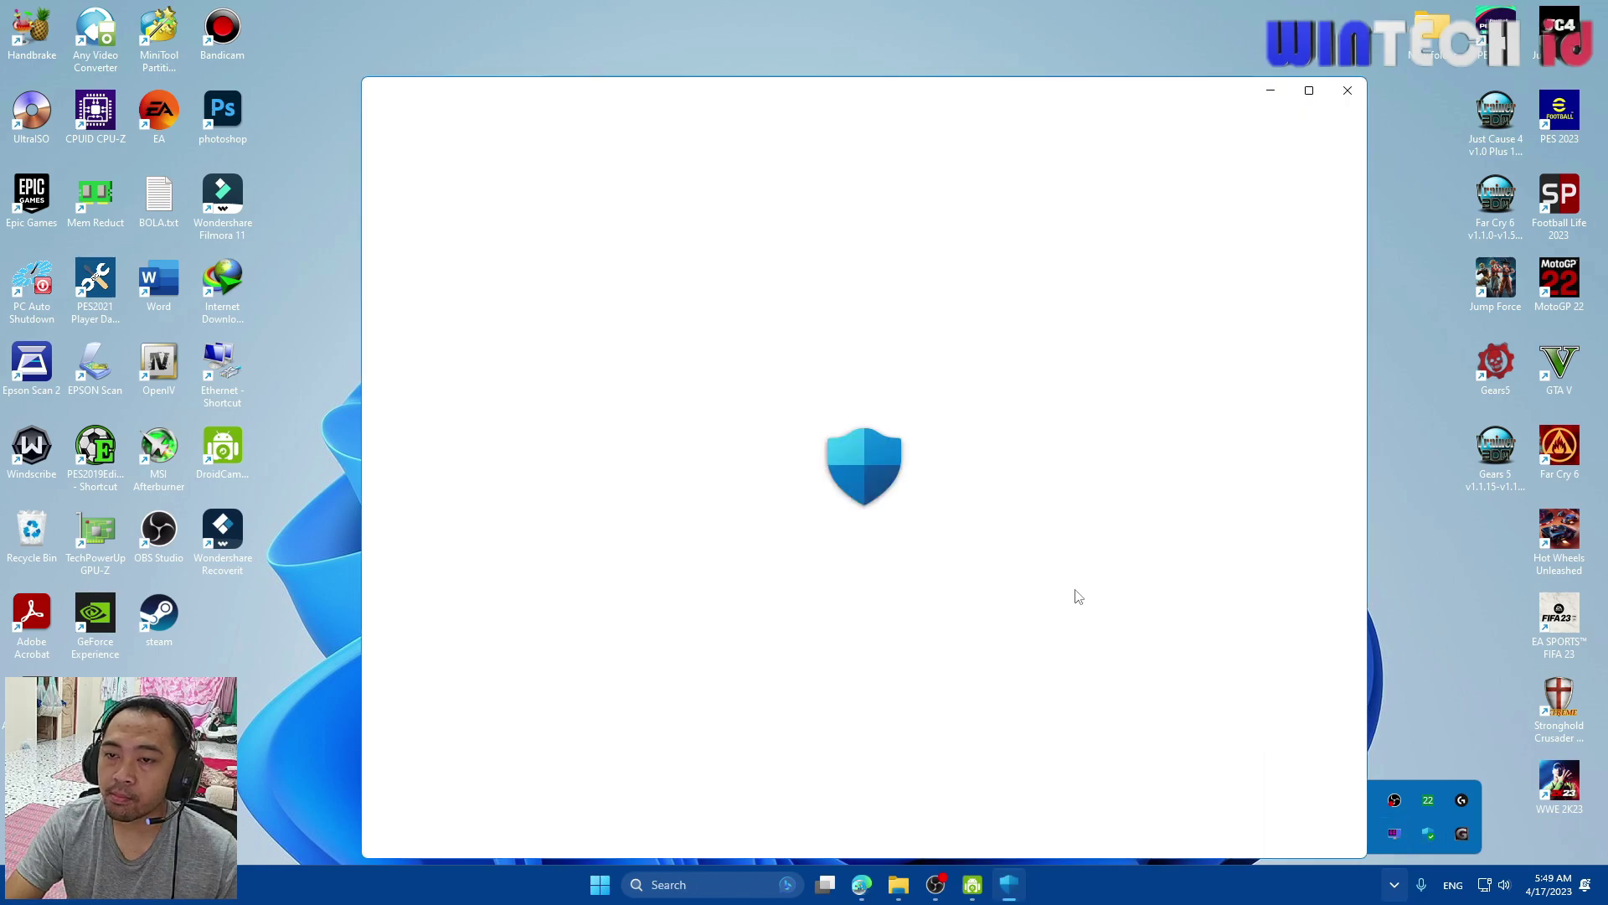
left_click(748, 343)
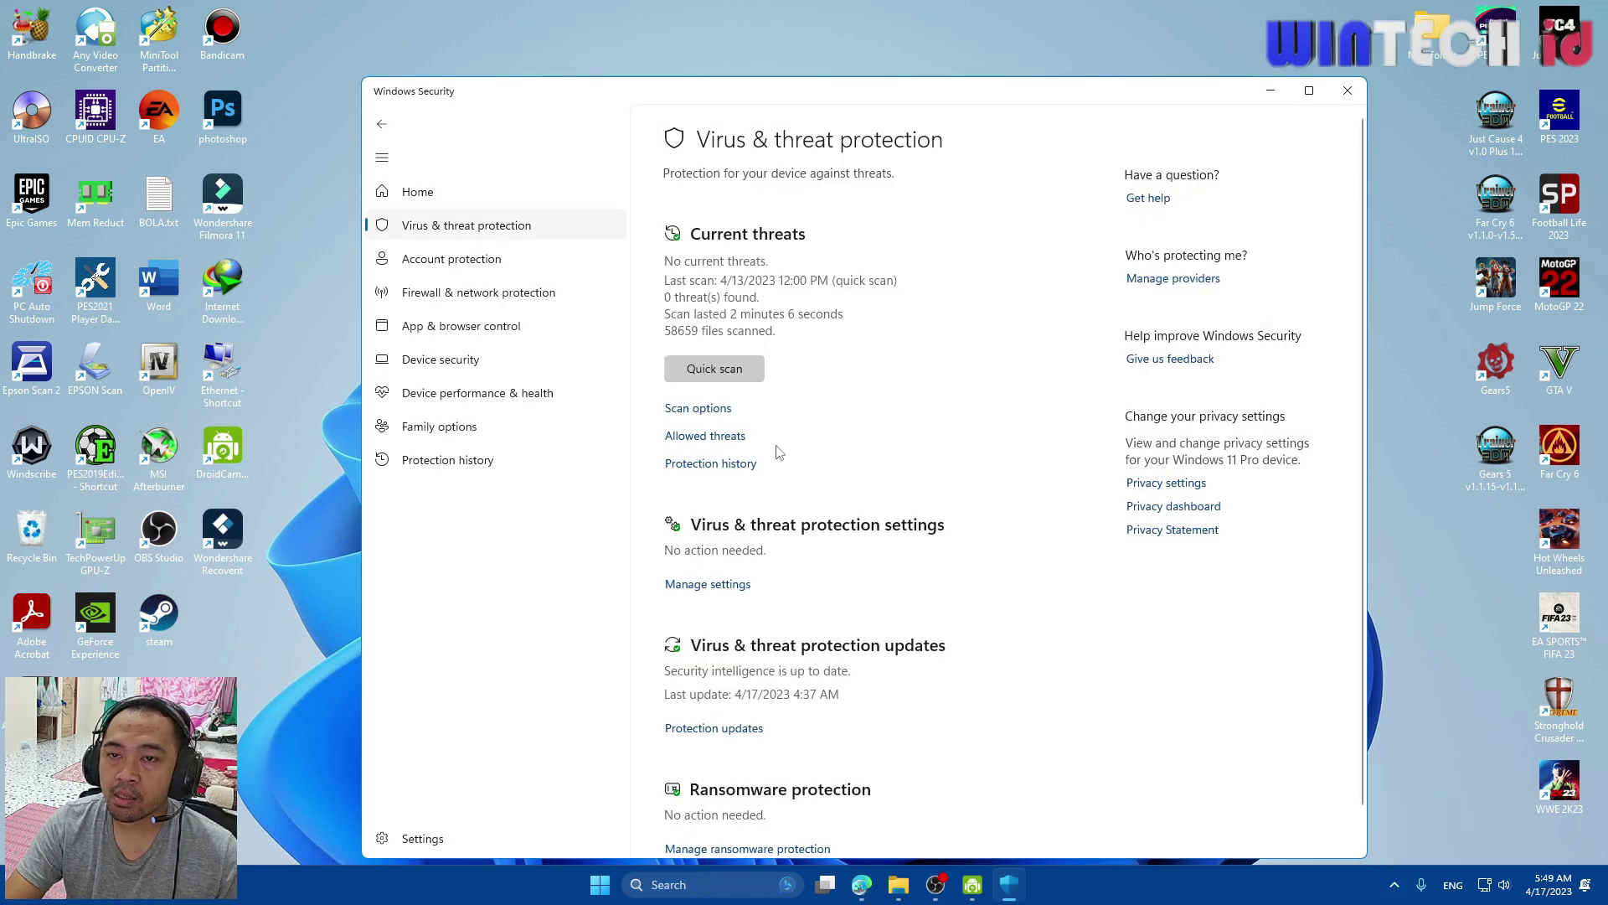
left_click(714, 585)
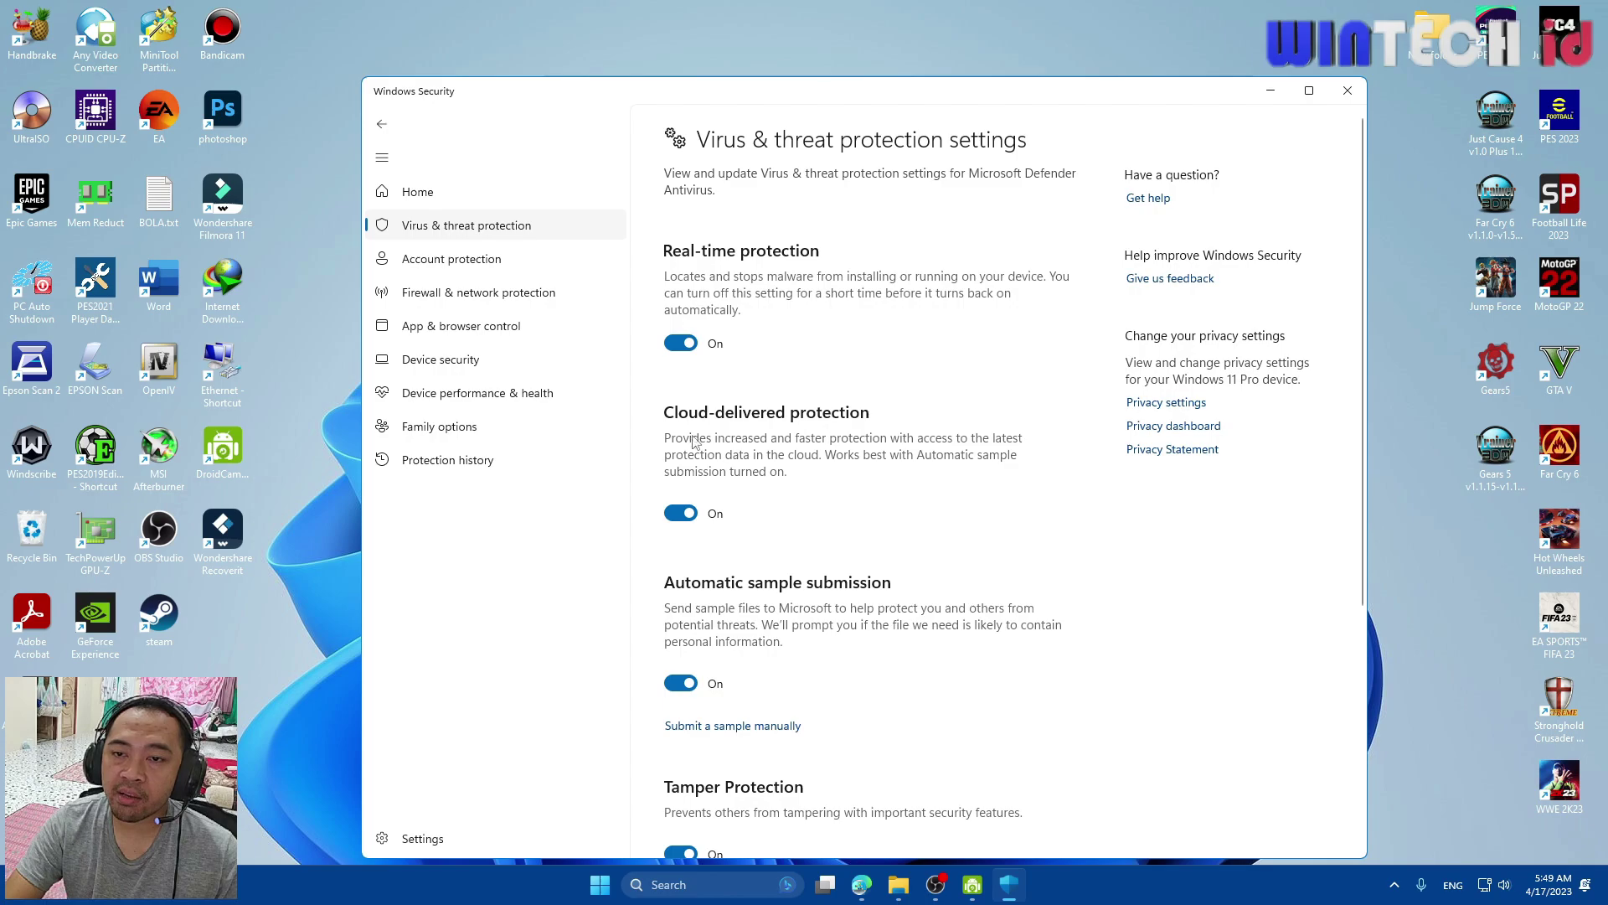
left_click(1348, 90)
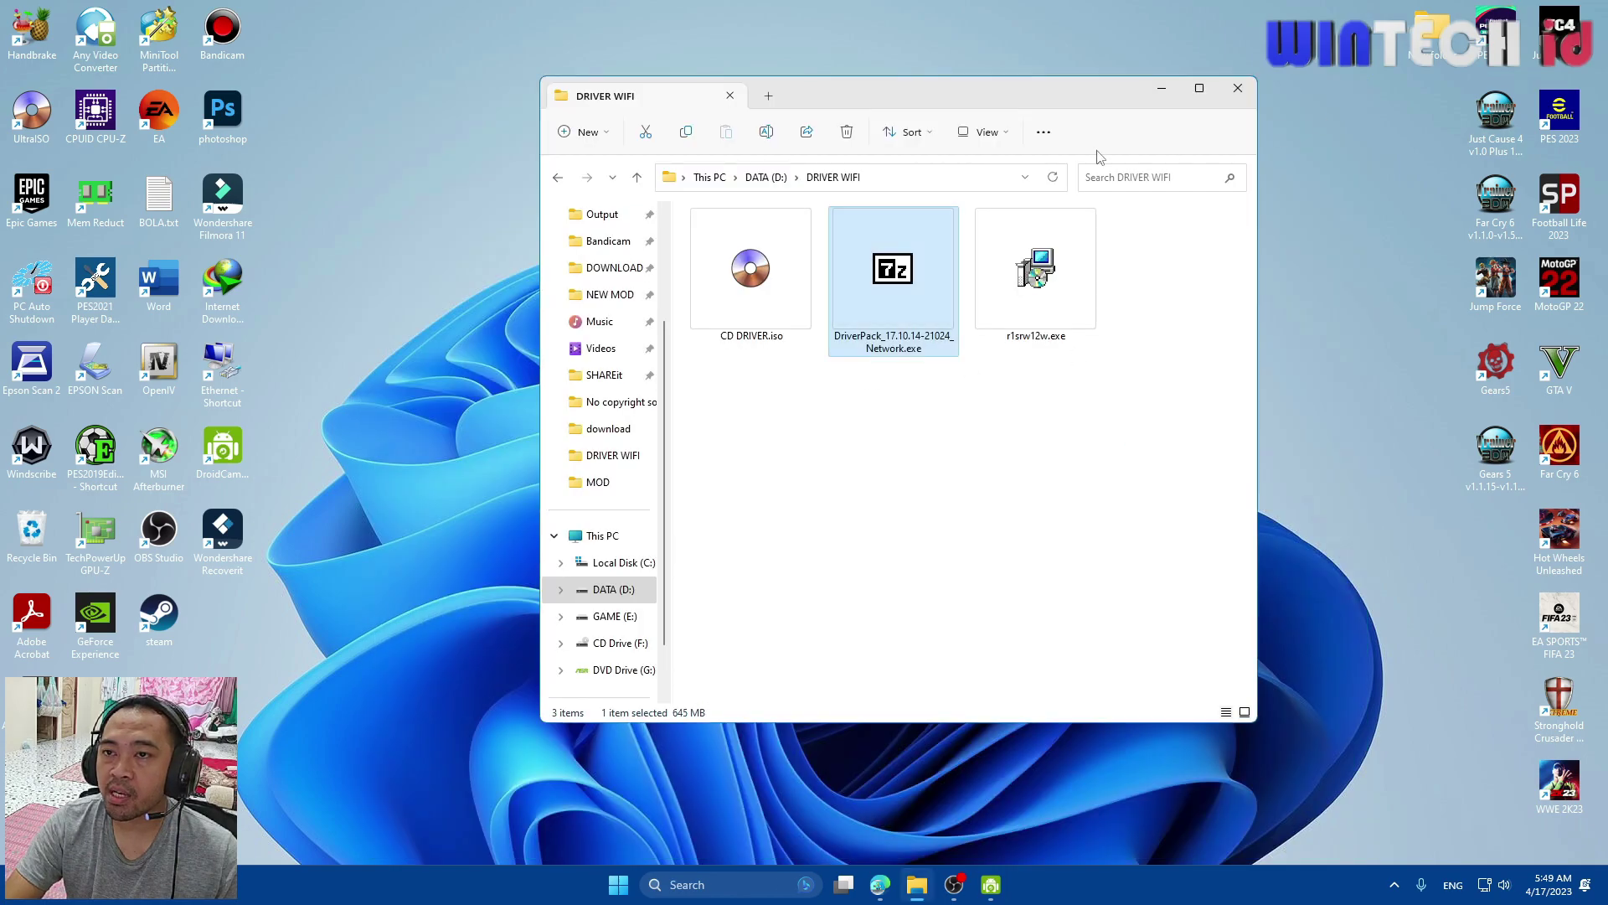
- Reposition the file window slightly and run DriverPack_17.10.14-21024_Network.exe to extract its files into the DRIVER WIFI folder
left_click_drag(1064, 99, 1051, 108)
left_click(888, 456)
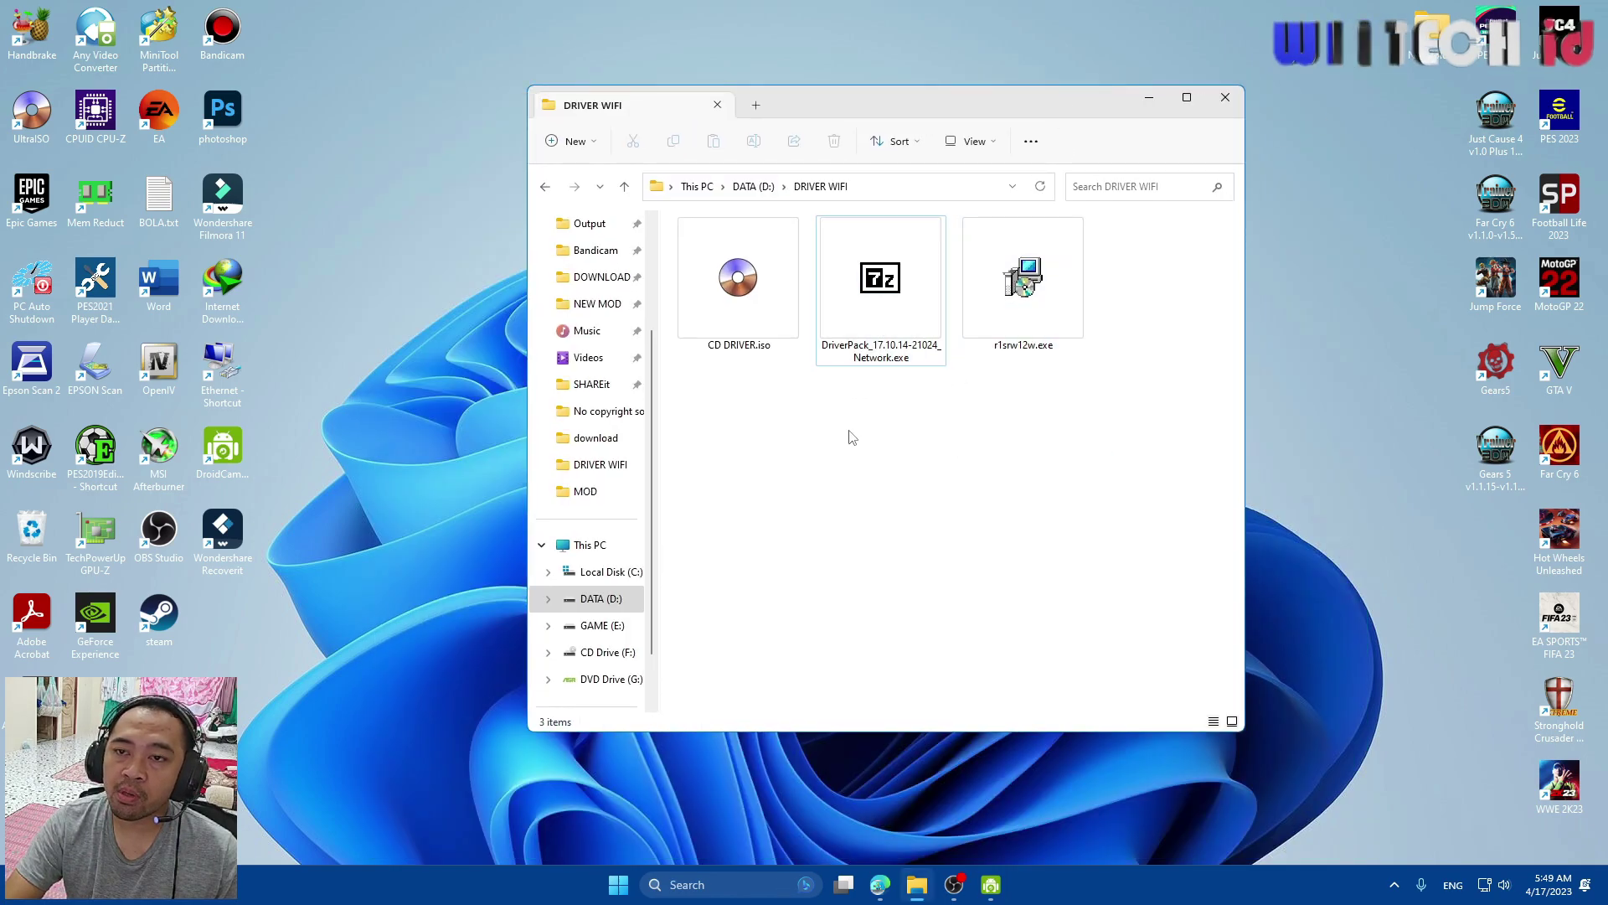
double_click(878, 339)
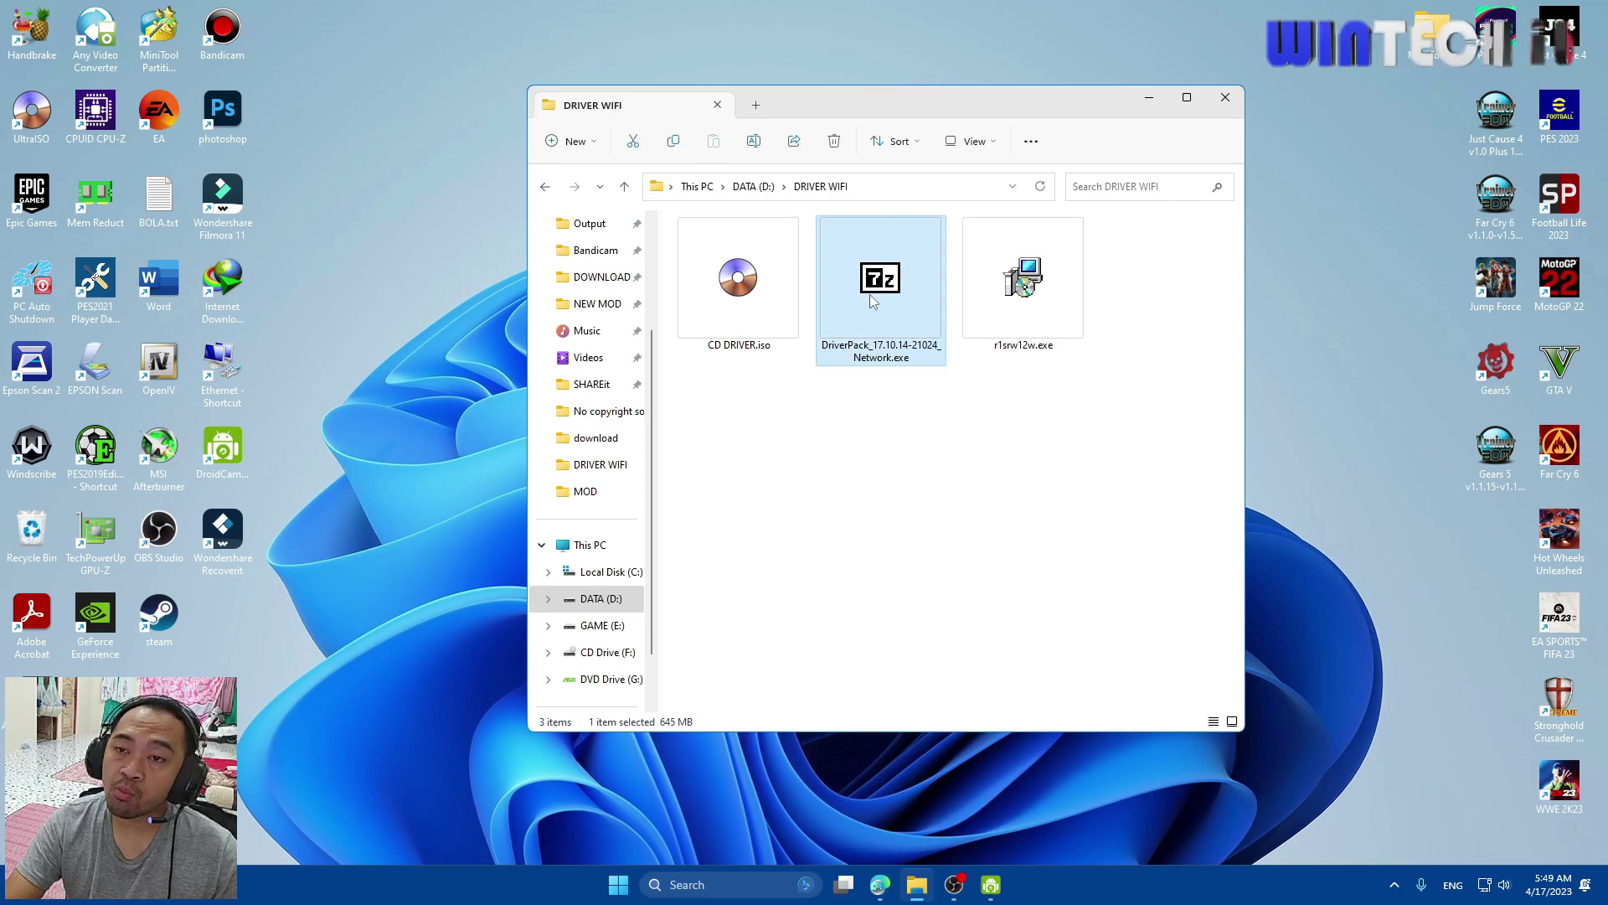
left_click(871, 474)
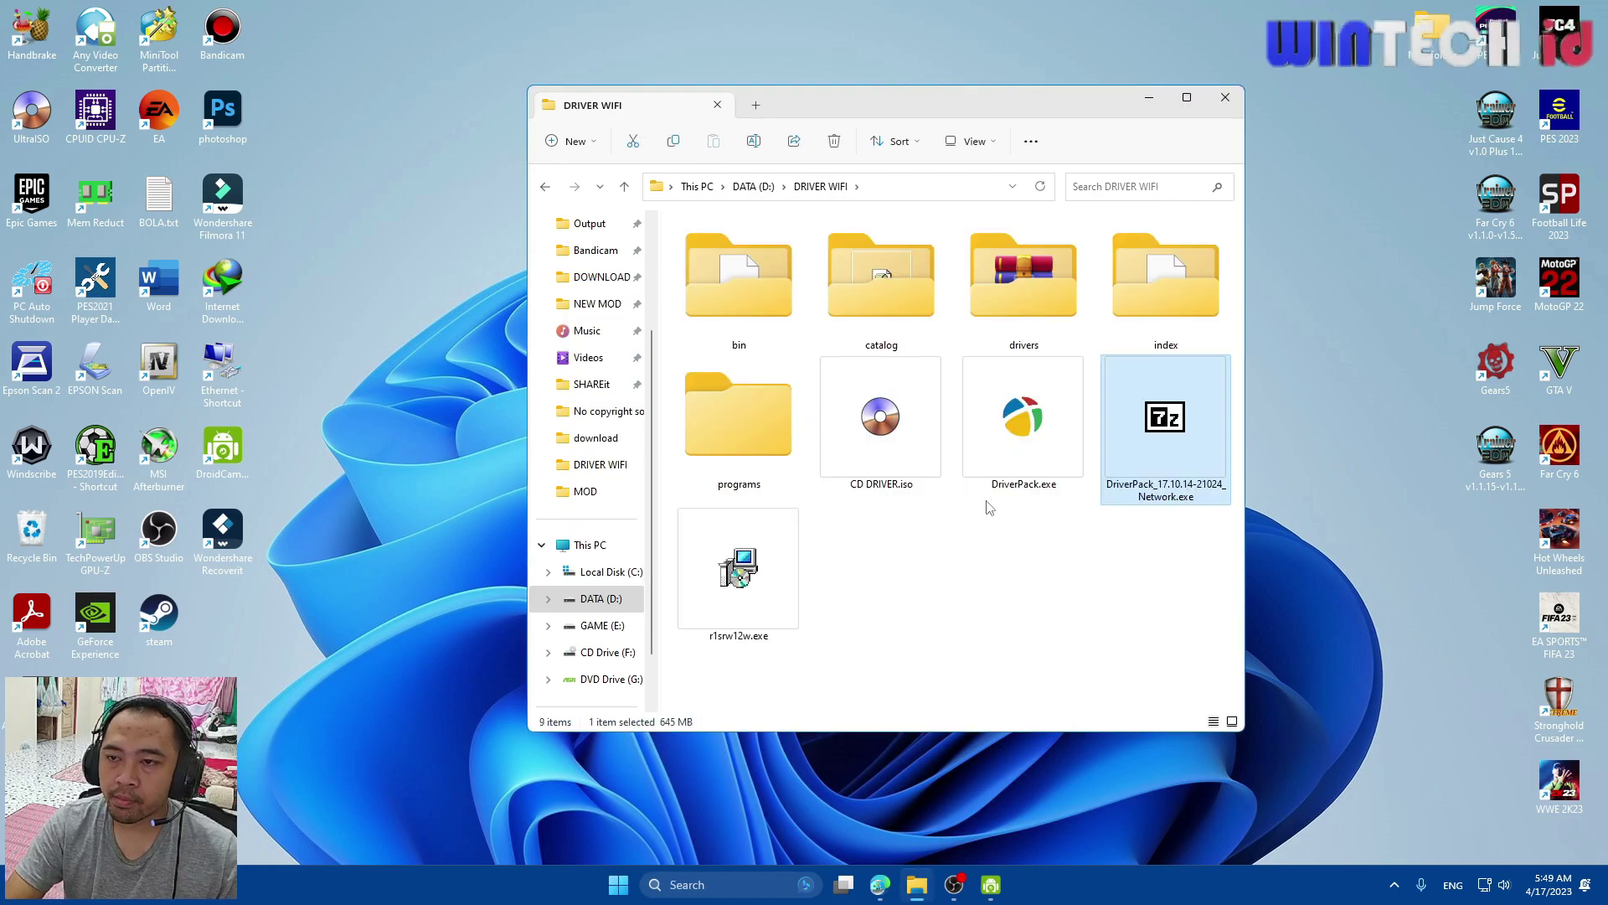
- Launch the extracted DriverPack.exe and switch DriverPack to expert mode
left_click(1000, 463)
left_click(853, 464)
left_click(1048, 462)
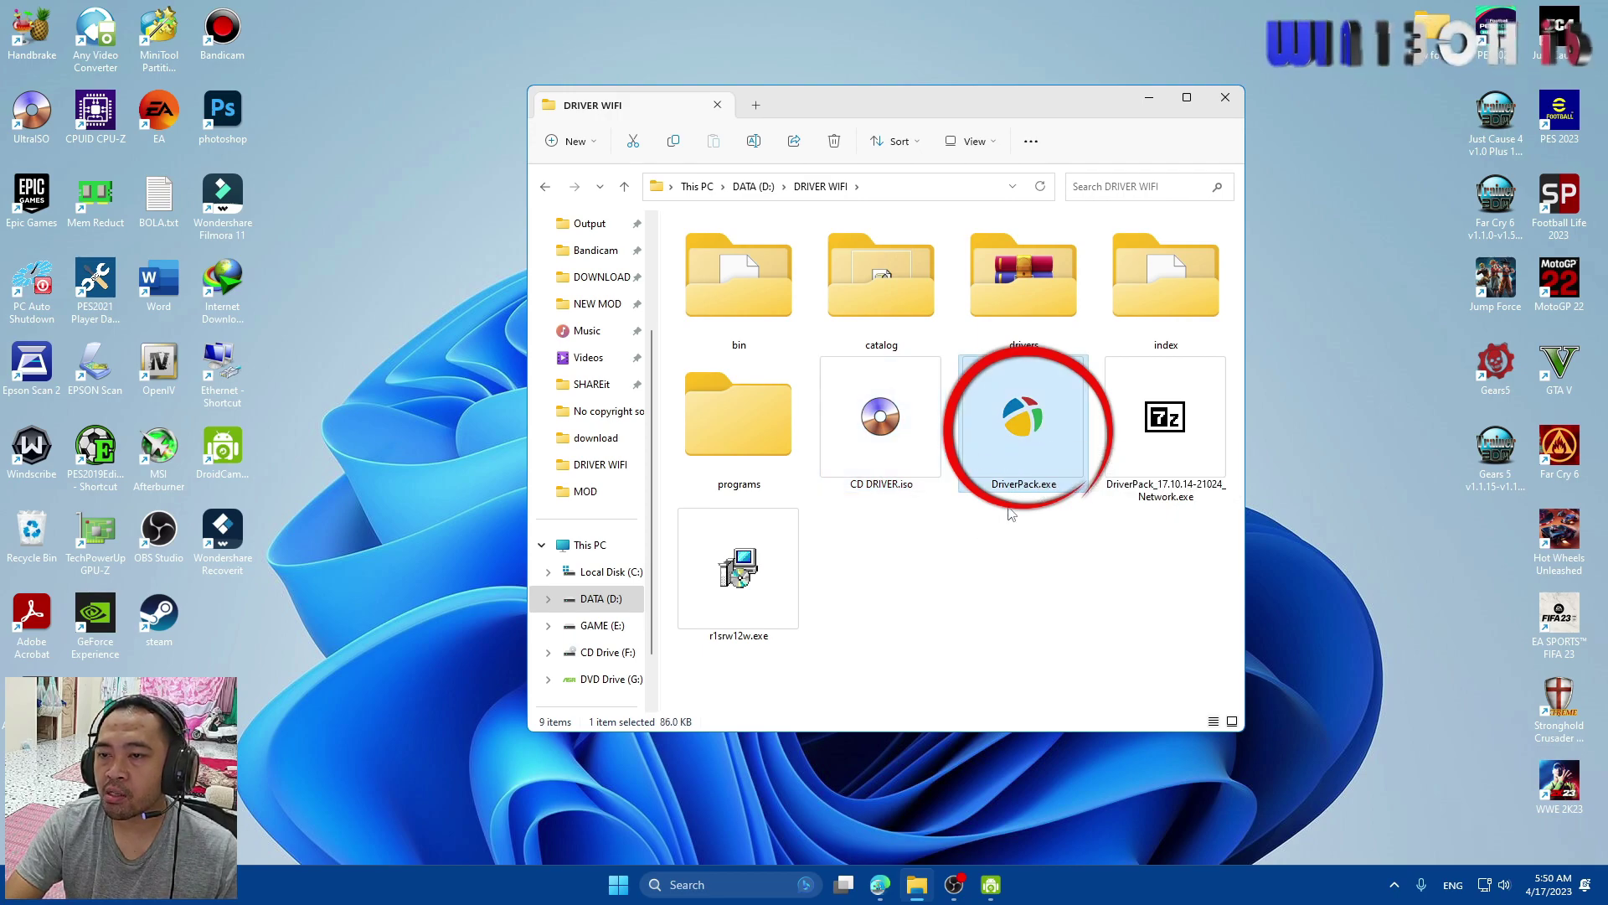
right_click(1012, 439)
key("Escape")
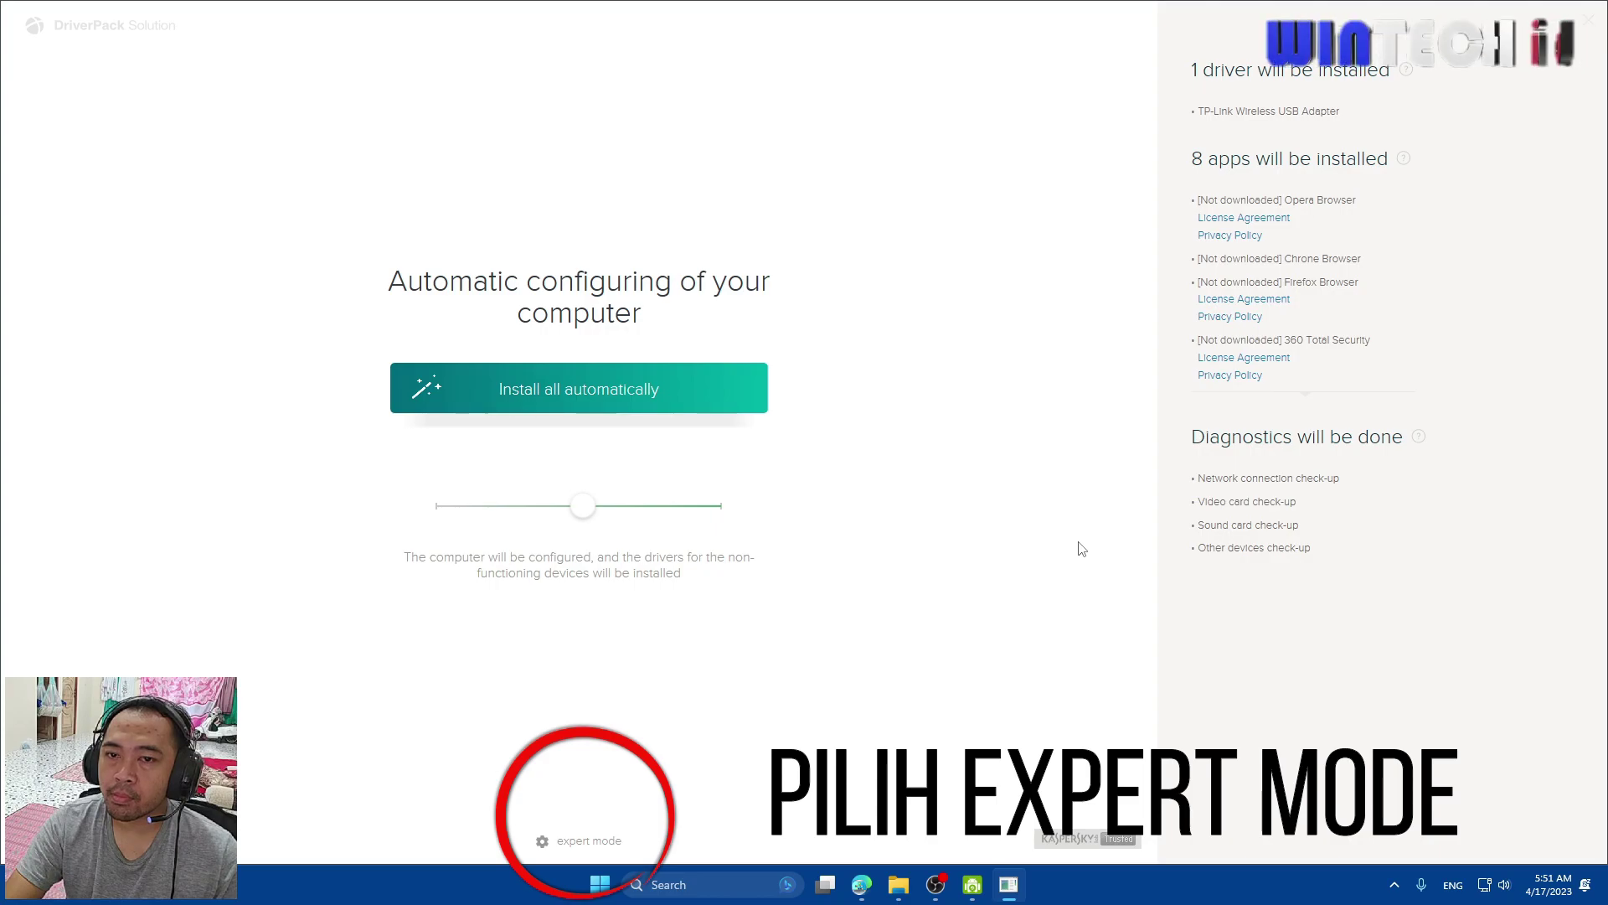
left_click(589, 842)
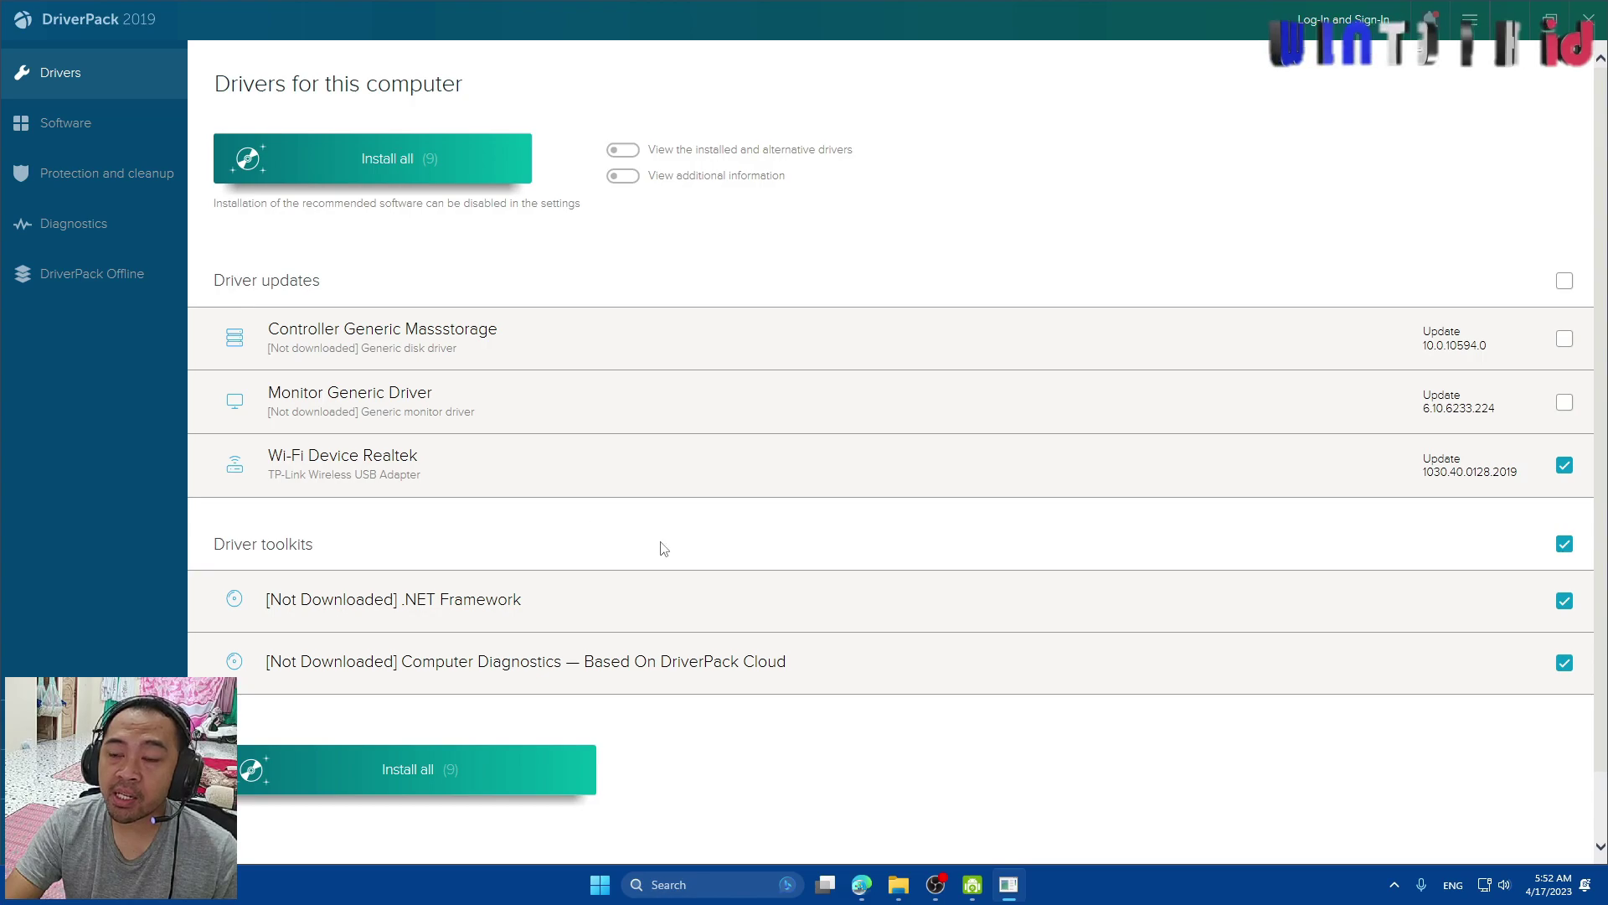
- Exclude Computer Diagnostics and .NET Framework from the selection and start installing only the Wi-Fi Device Realtek driver
left_click(1564, 662)
left_click(1564, 600)
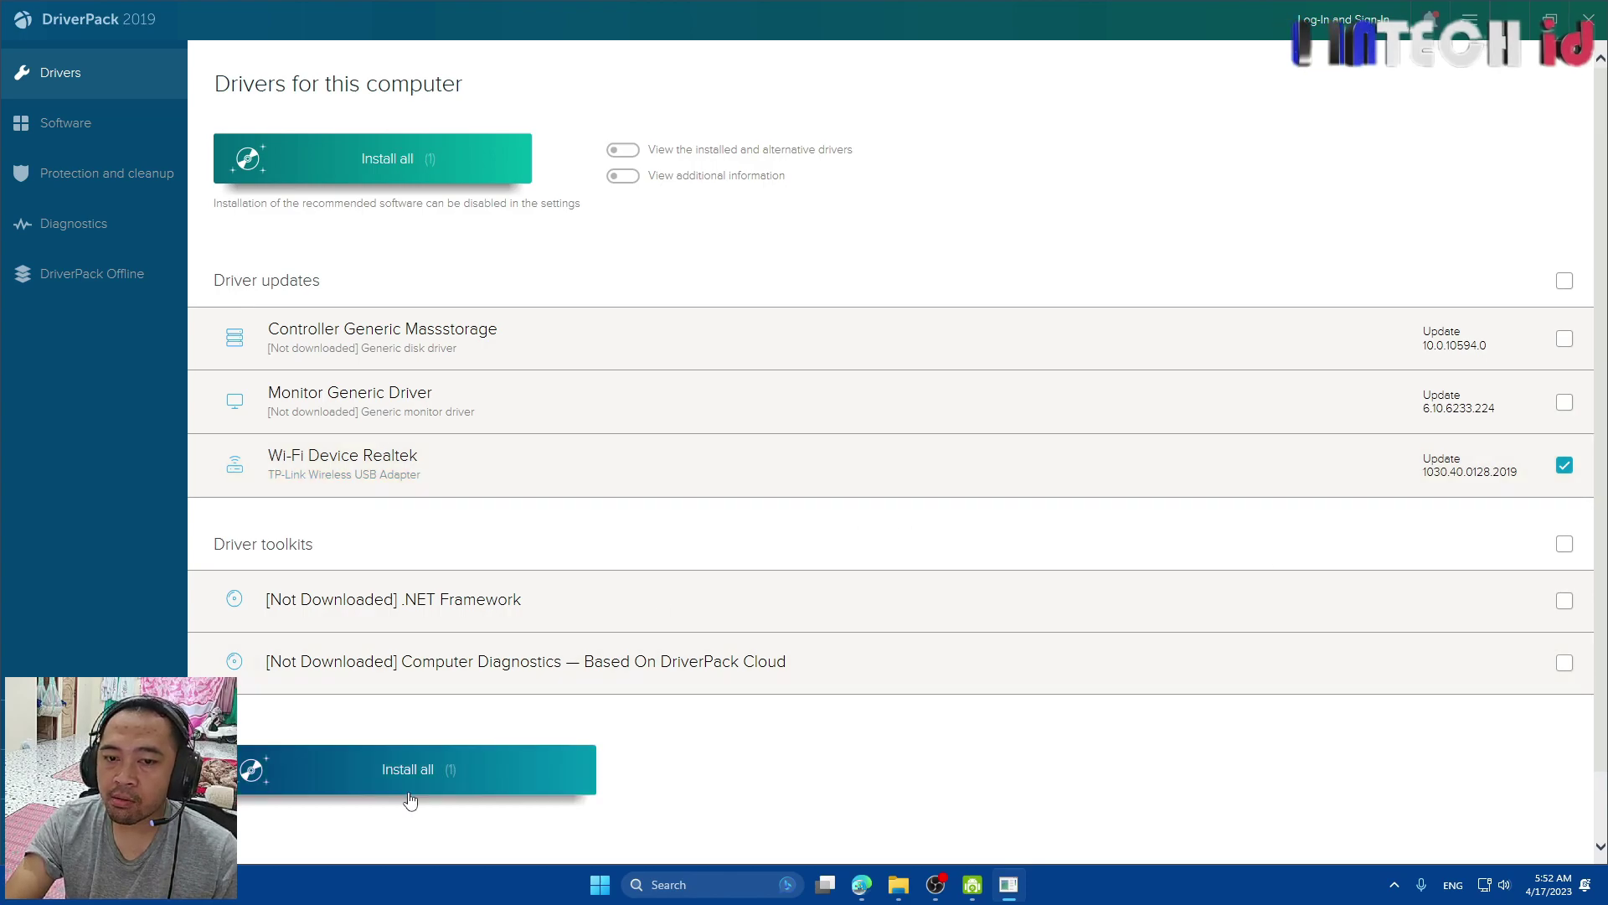
left_click(438, 167)
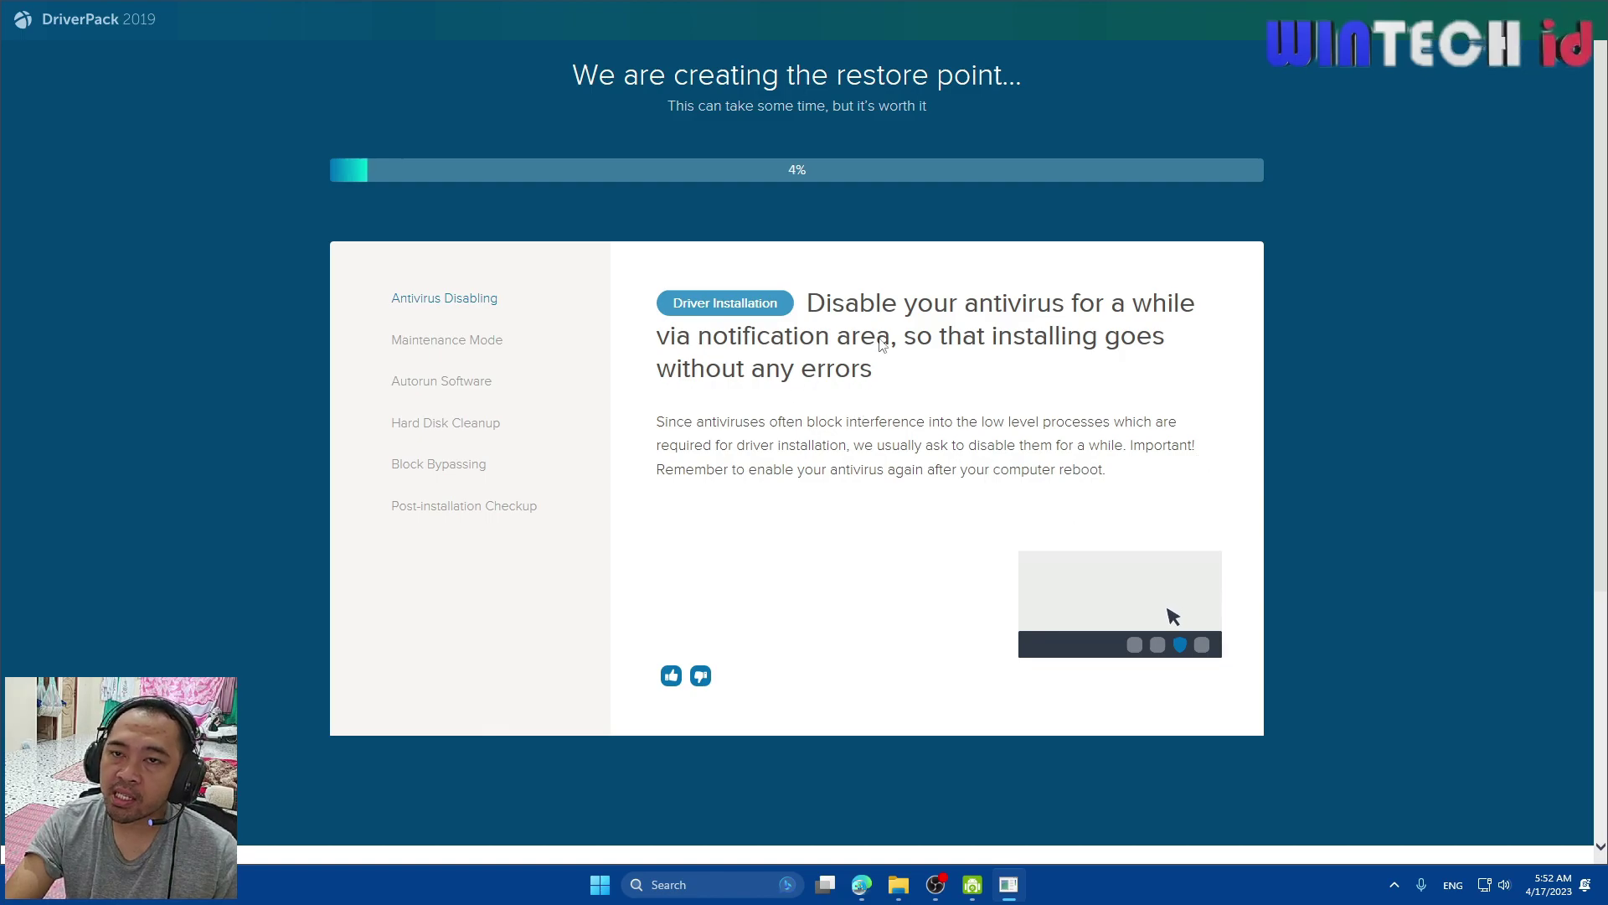